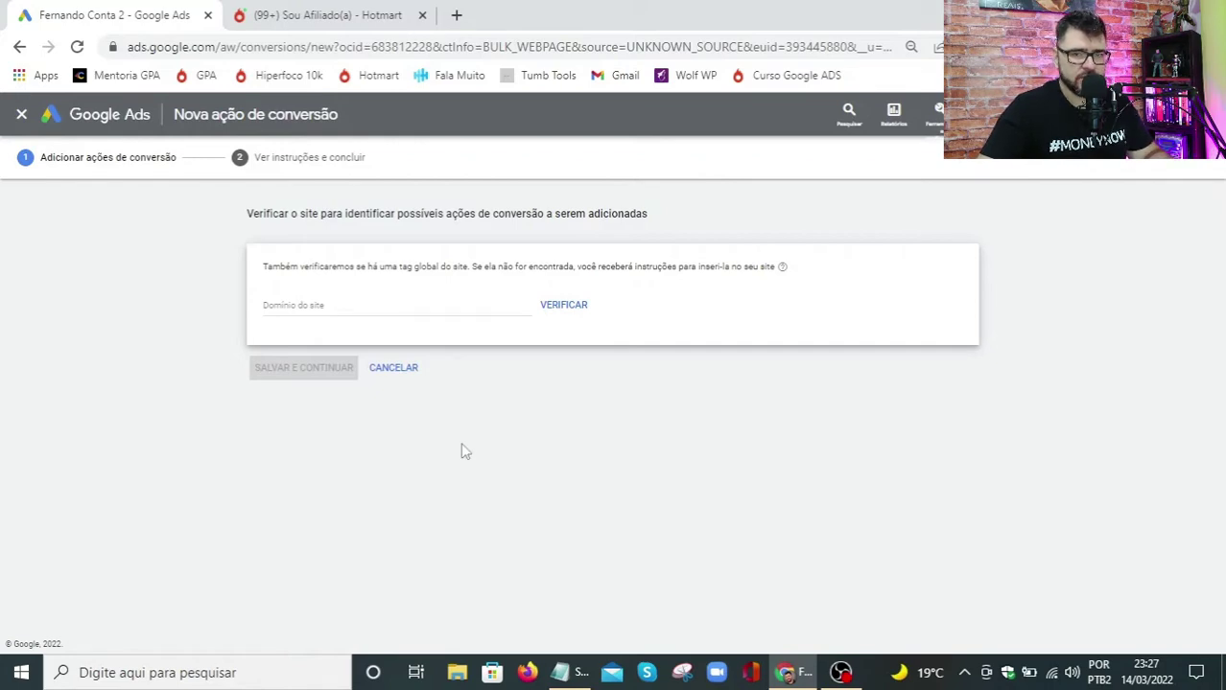
# Step: Switch to Hotmart and open the sales page (Página de Vendas) from the affiliate links of A Jornada - Mentoria
pyautogui.click(307, 18)
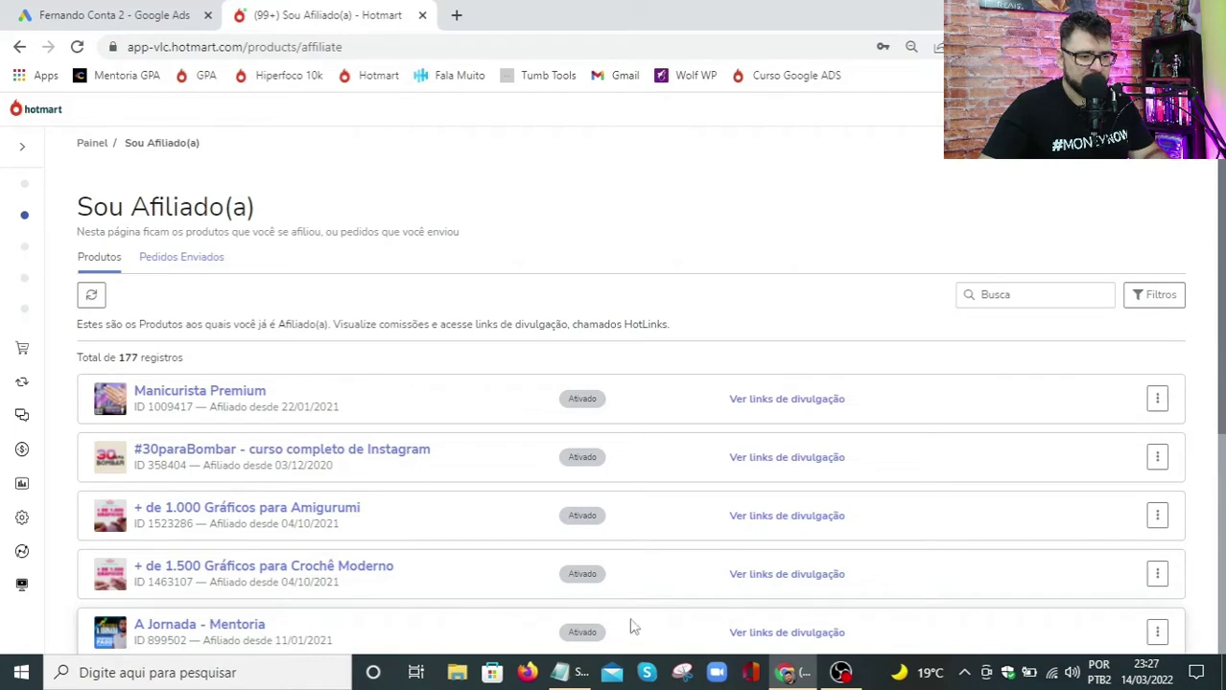
pyautogui.click(767, 632)
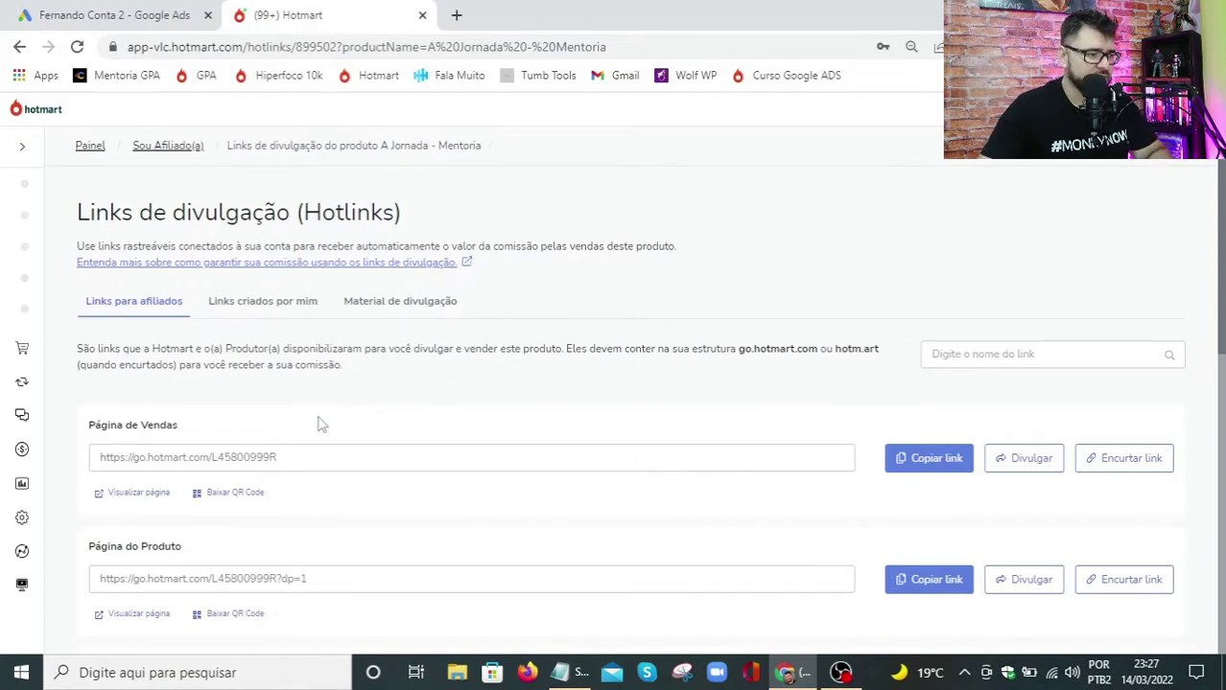
pyautogui.click(131, 494)
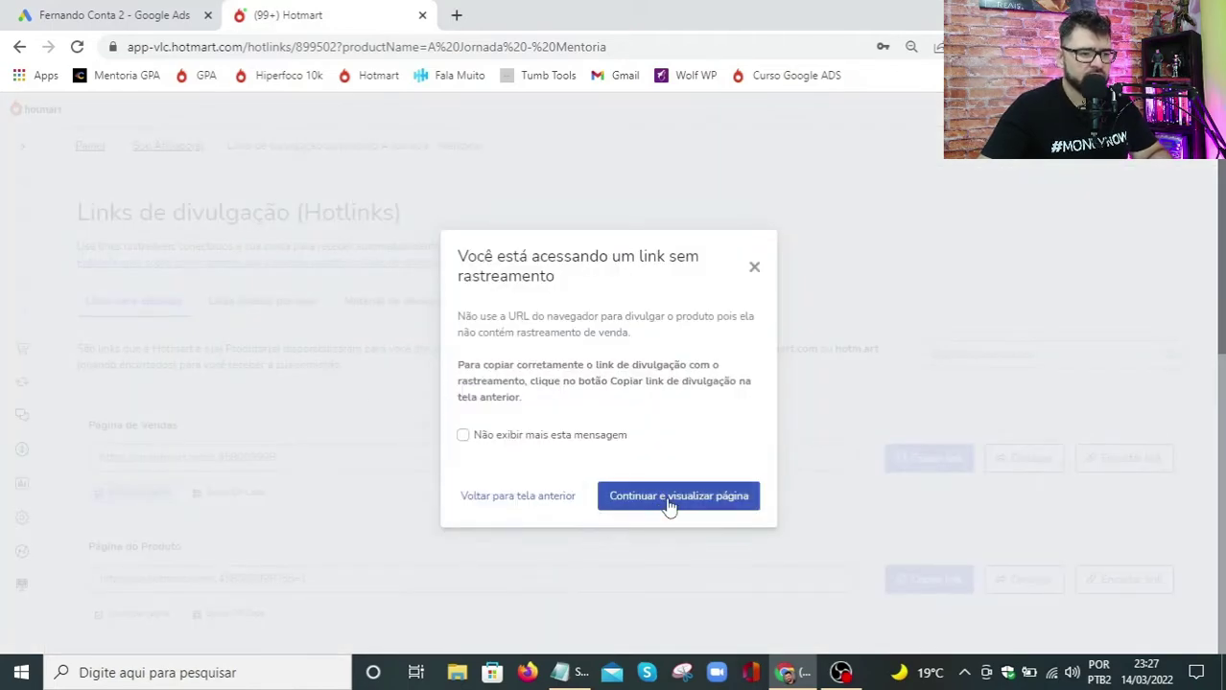
pyautogui.click(669, 497)
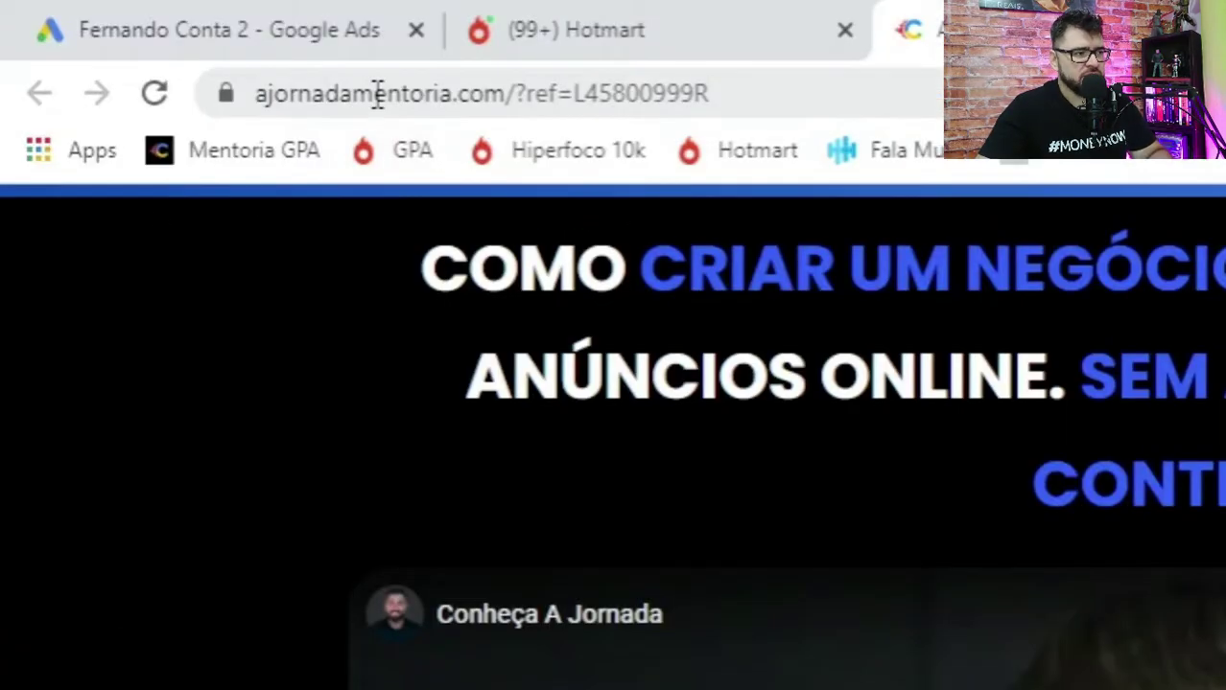
# Step: Copy the full web address of the A Jornada sales page
pyautogui.doubleClick(381, 97)
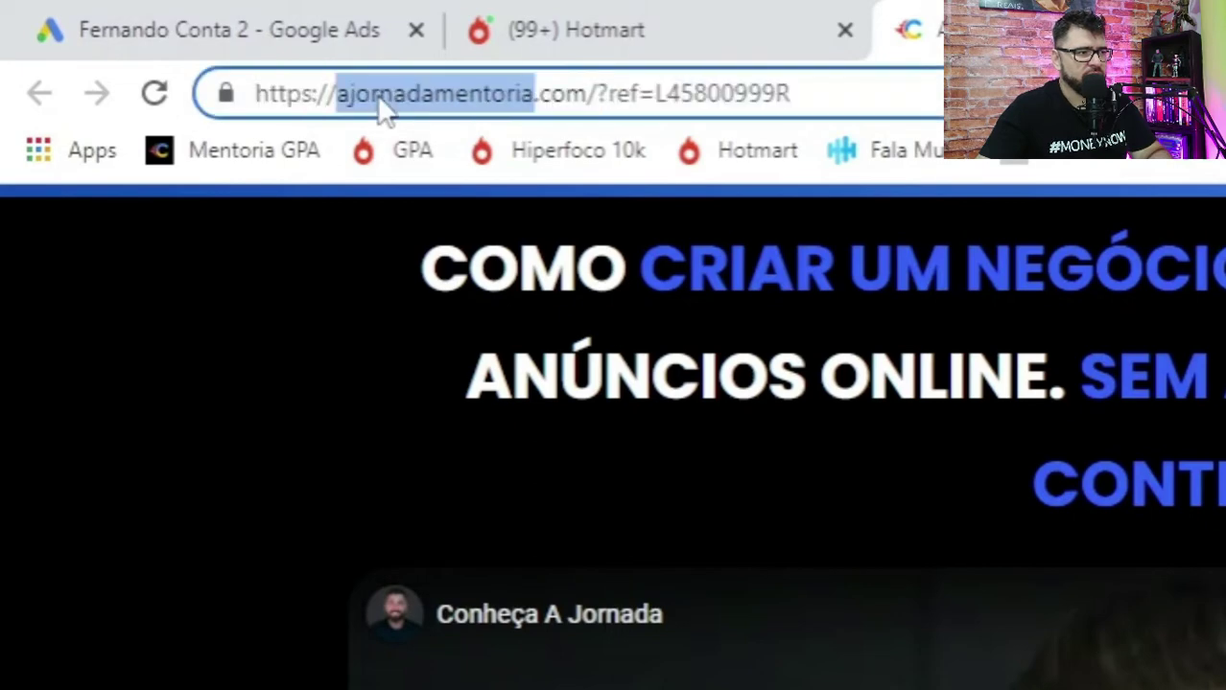
pyautogui.click(382, 108)
pyautogui.hotkey('ctrl', 'c')
pyautogui.rightClick(383, 109)
pyautogui.click(206, 143)
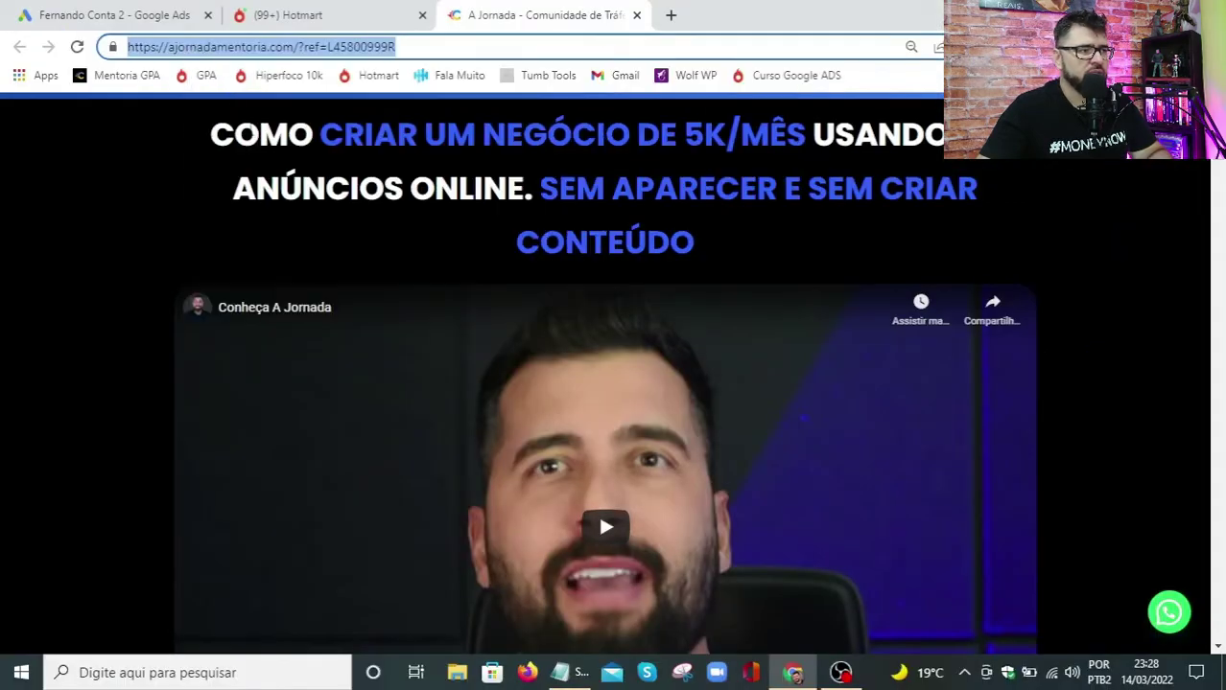
# Step: Paste the copied sales page address as the website domain in Google Ads and verify the site
pyautogui.click(123, 15)
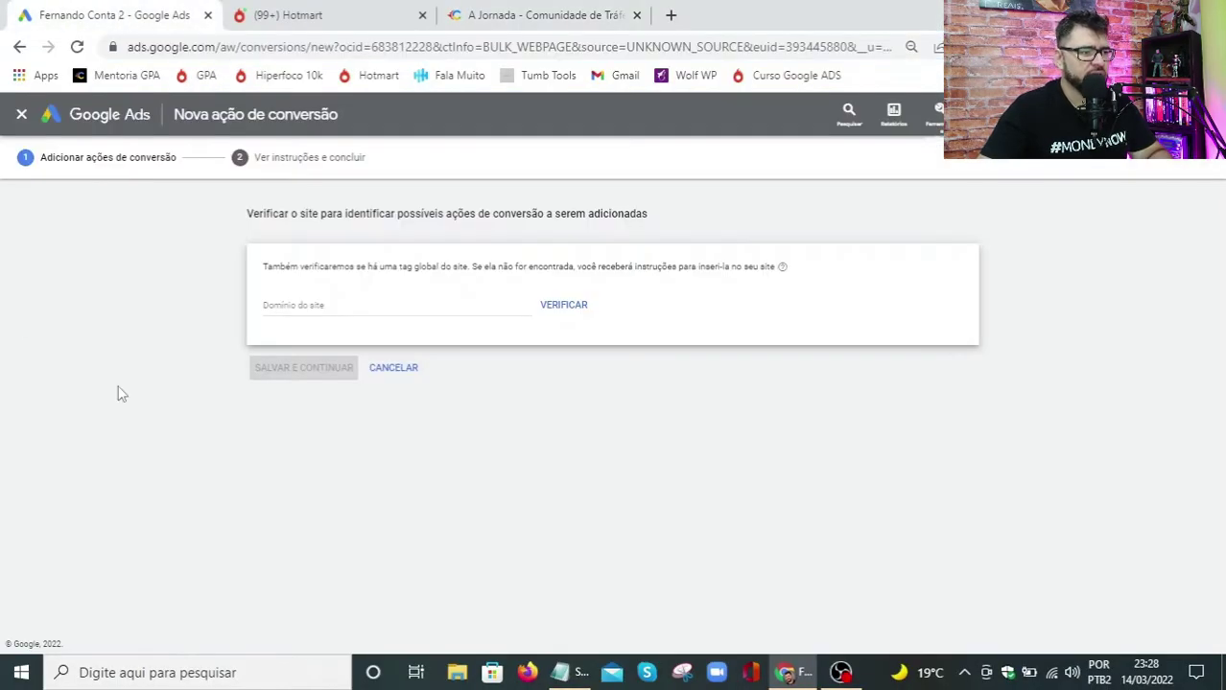
pyautogui.click(311, 304)
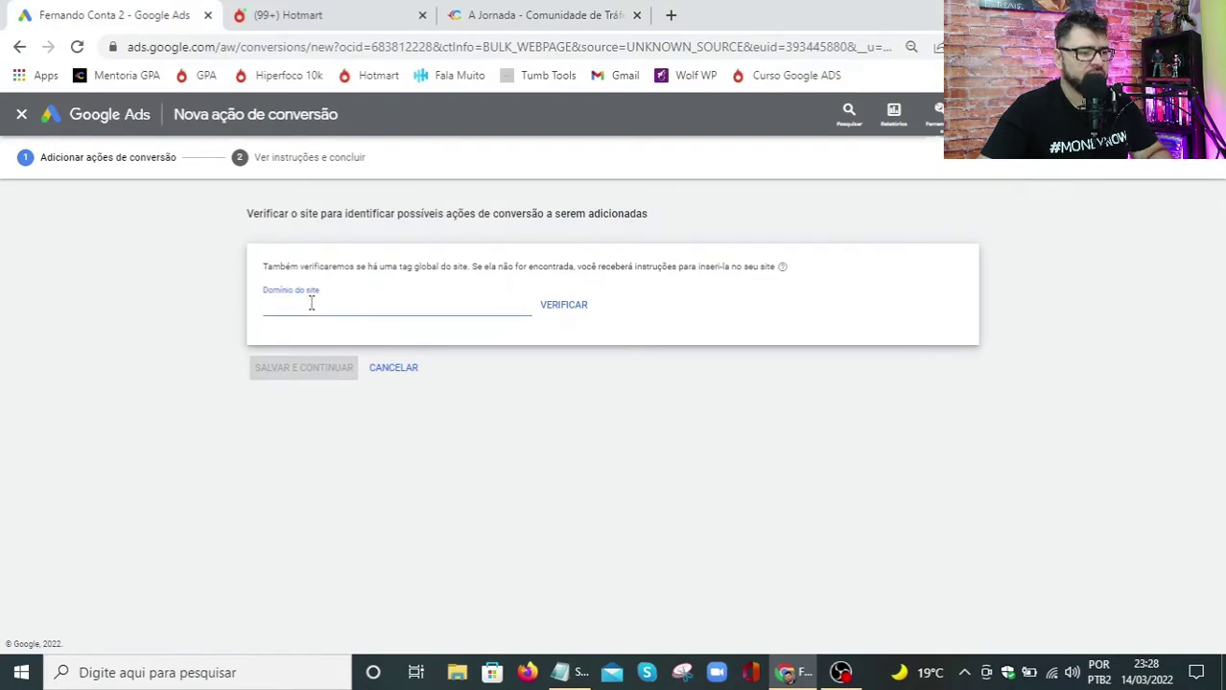
pyautogui.rightClick(311, 304)
pyautogui.click(347, 444)
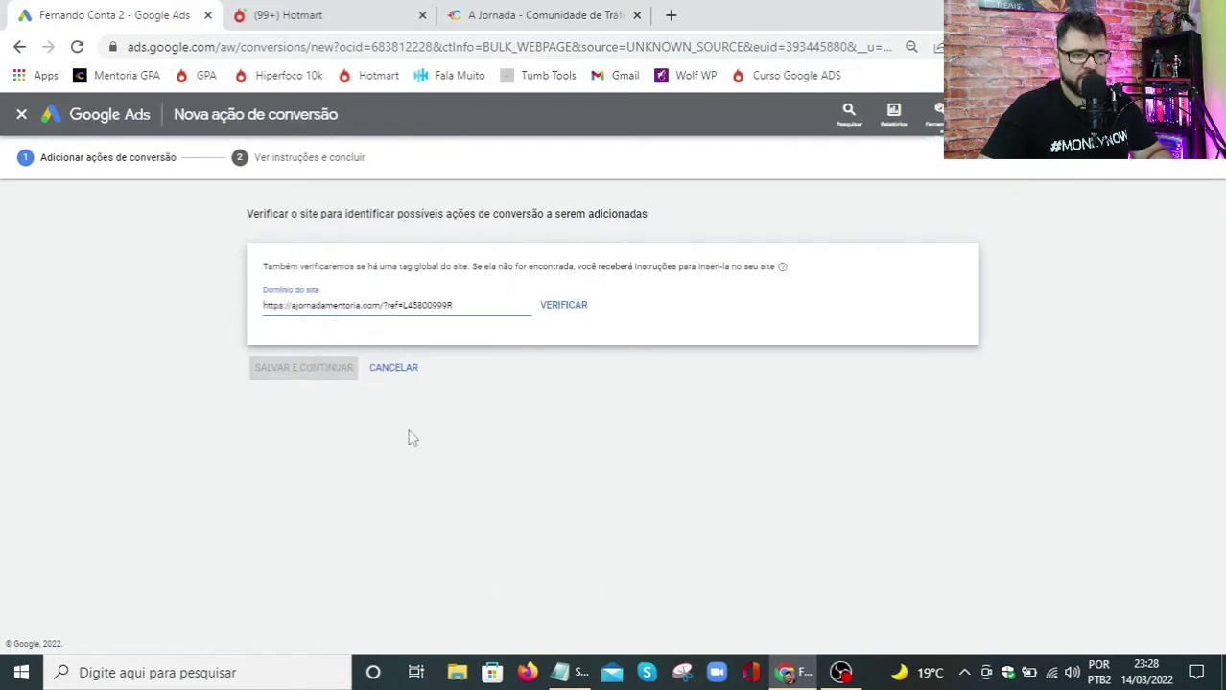
pyautogui.click(564, 307)
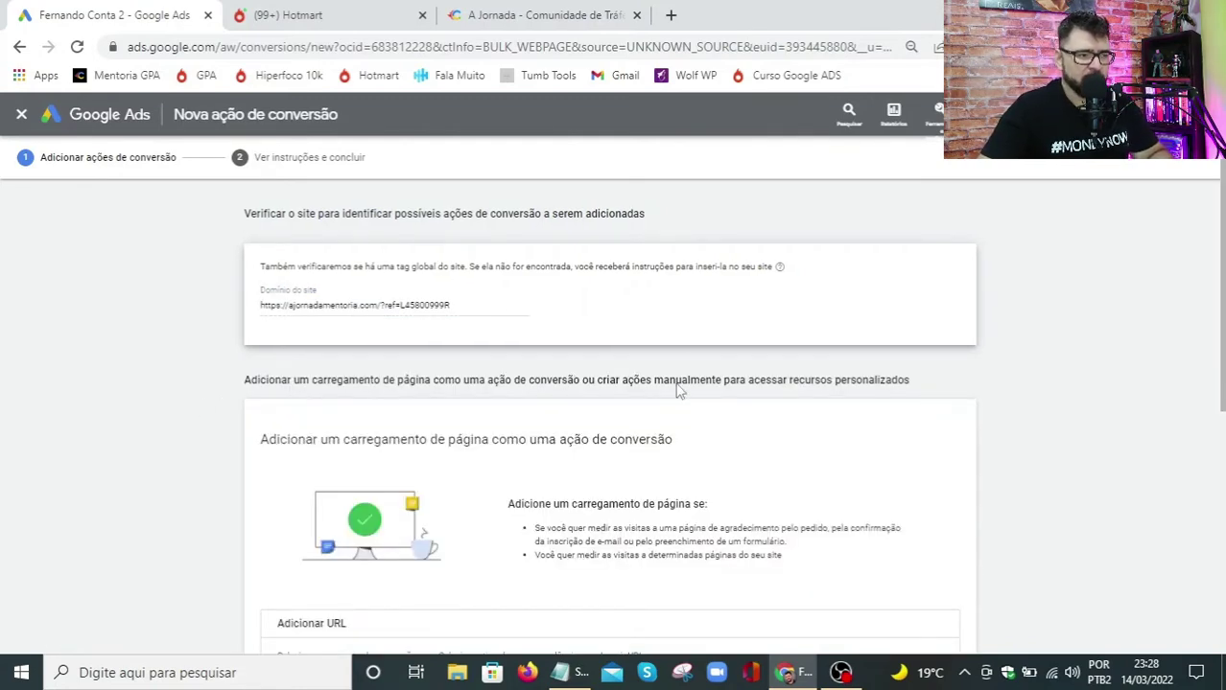
# Step: Add a conversion action manually using code and set its goal category to Compra
pyautogui.scroll(-2, 122, 310)
pyautogui.scroll(-2, 186, 312)
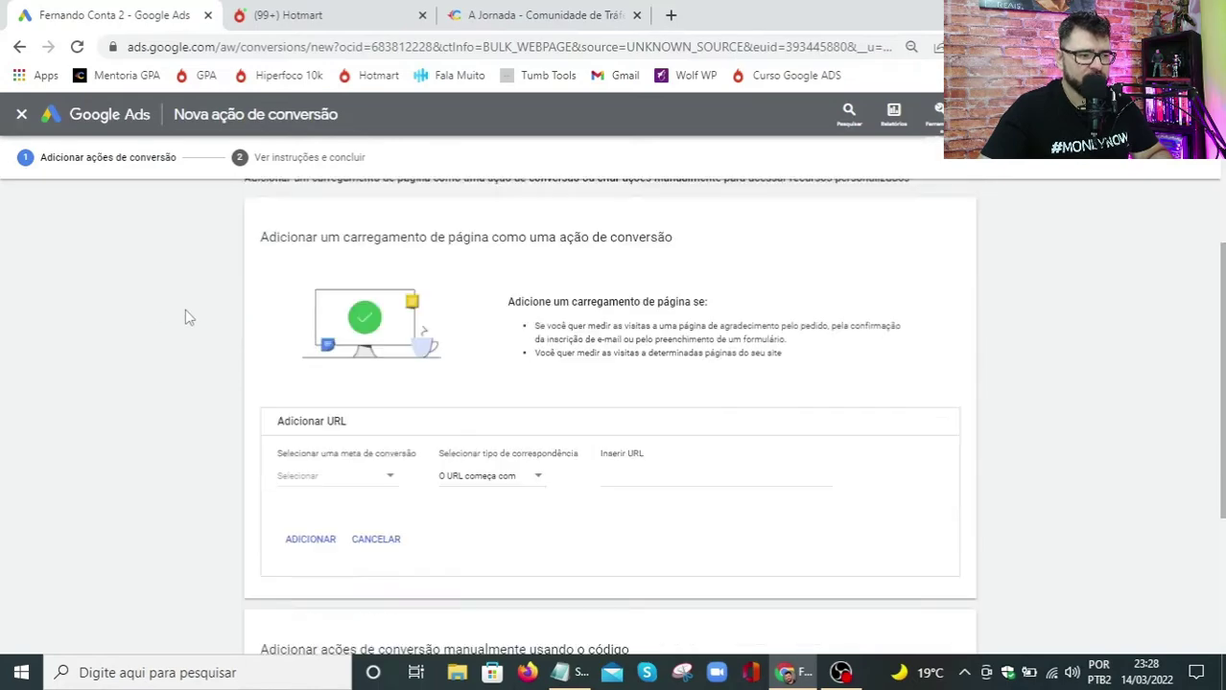
pyautogui.scroll(1, 287, 364)
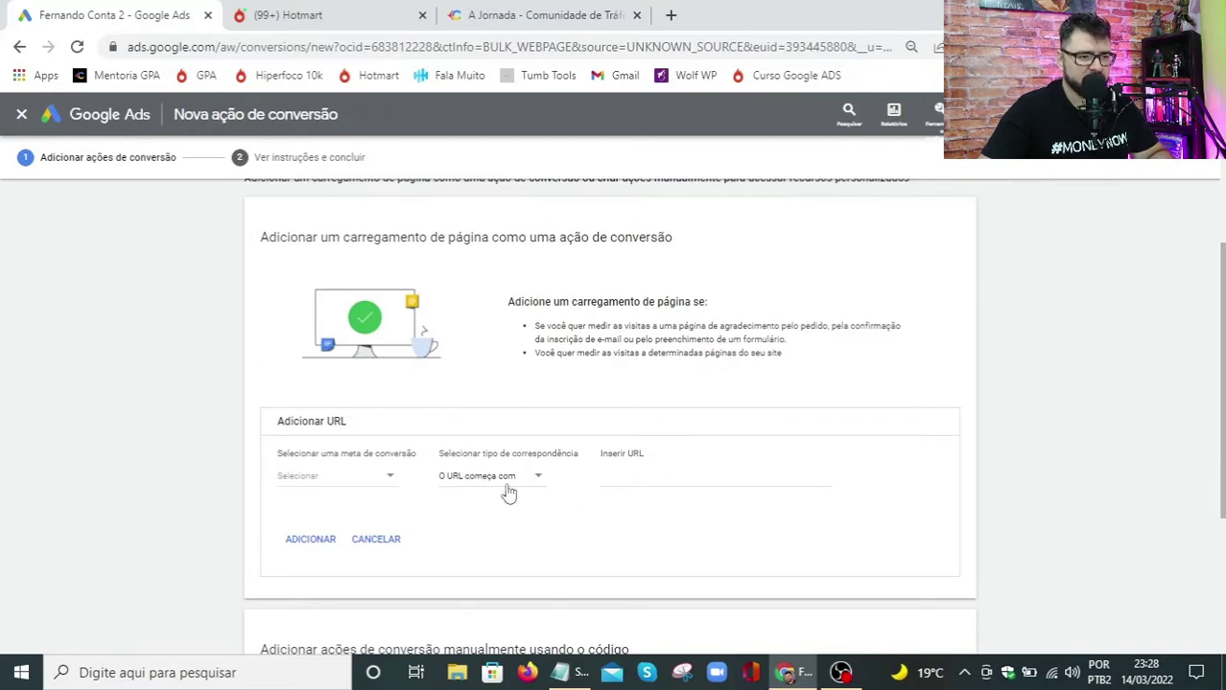
pyautogui.scroll(-2, 146, 329)
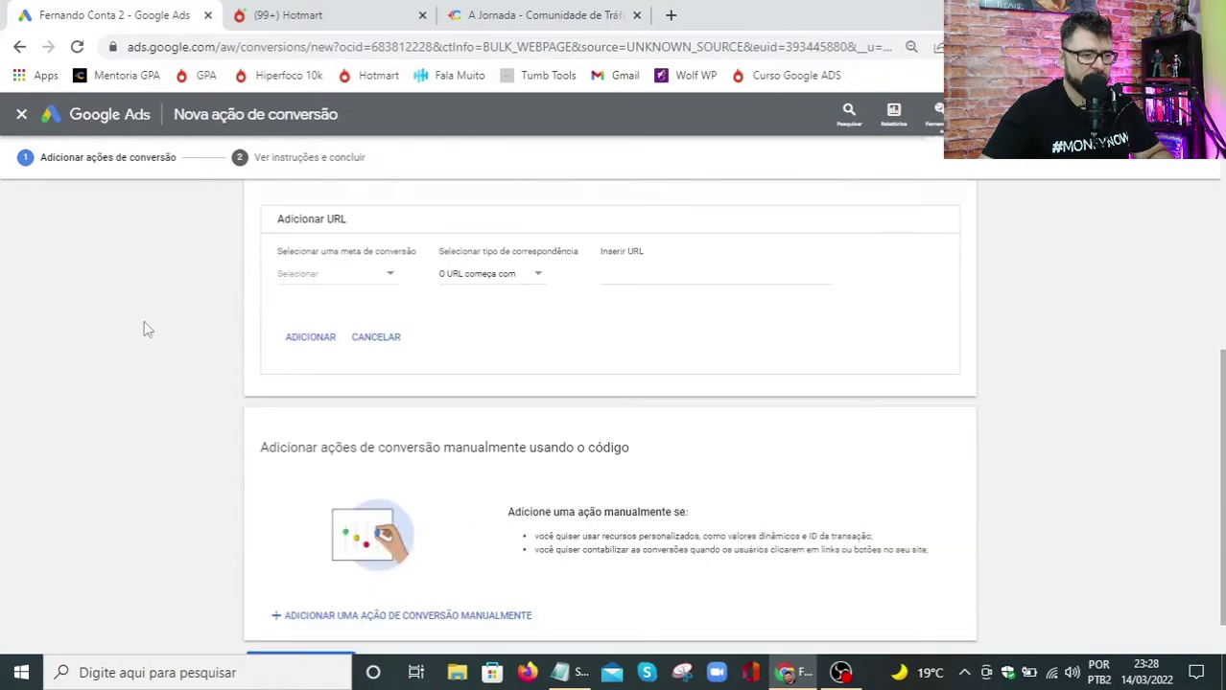
pyautogui.scroll(-1, 232, 404)
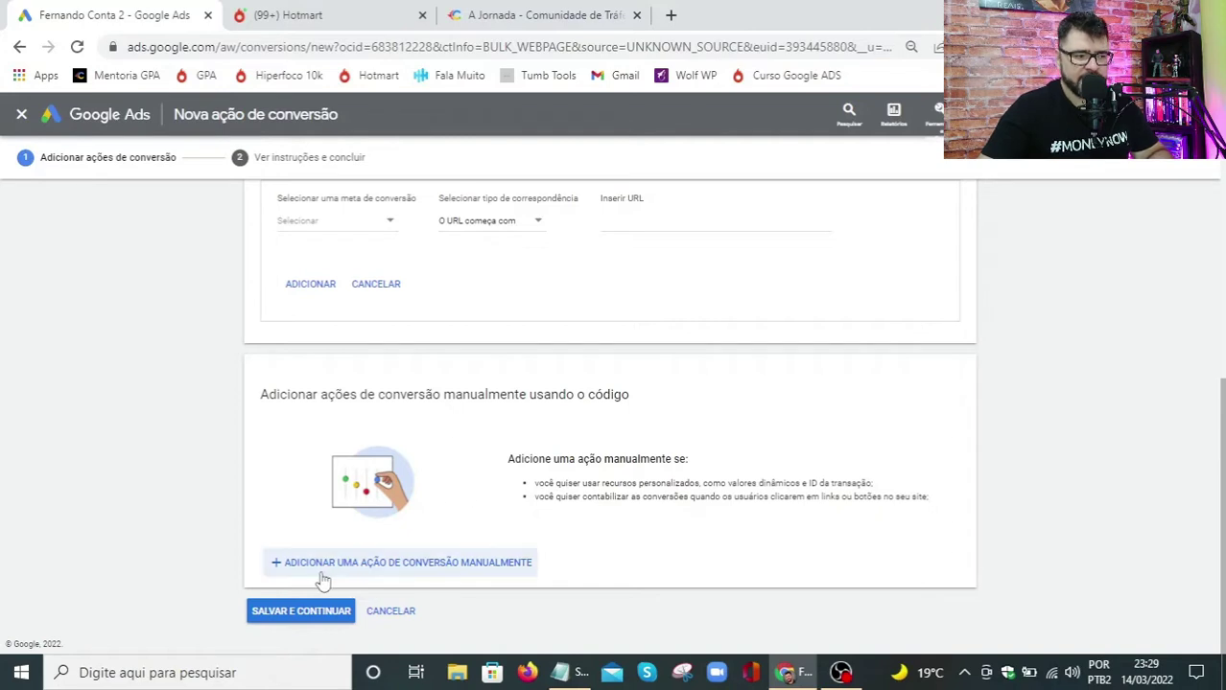
pyautogui.click(403, 563)
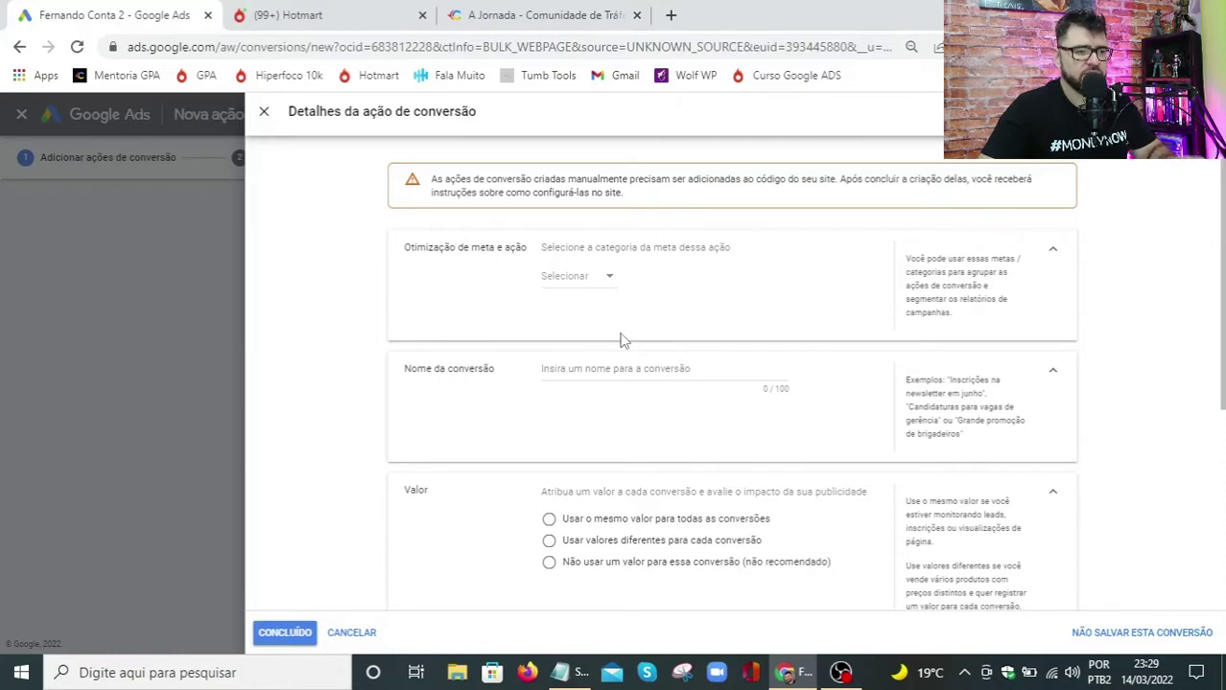
pyautogui.click(610, 278)
pyautogui.click(556, 310)
# Step: Name the conversion "Mentoria a Jornada"
pyautogui.click(581, 397)
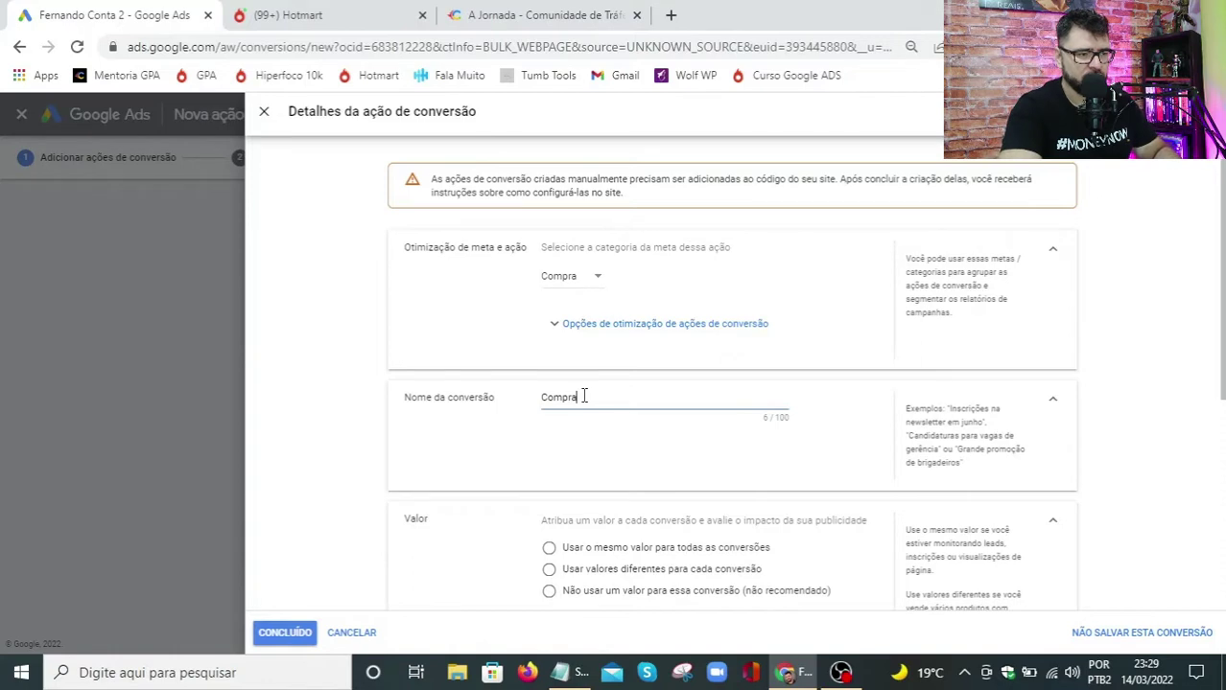
pyautogui.press('BackSpace')
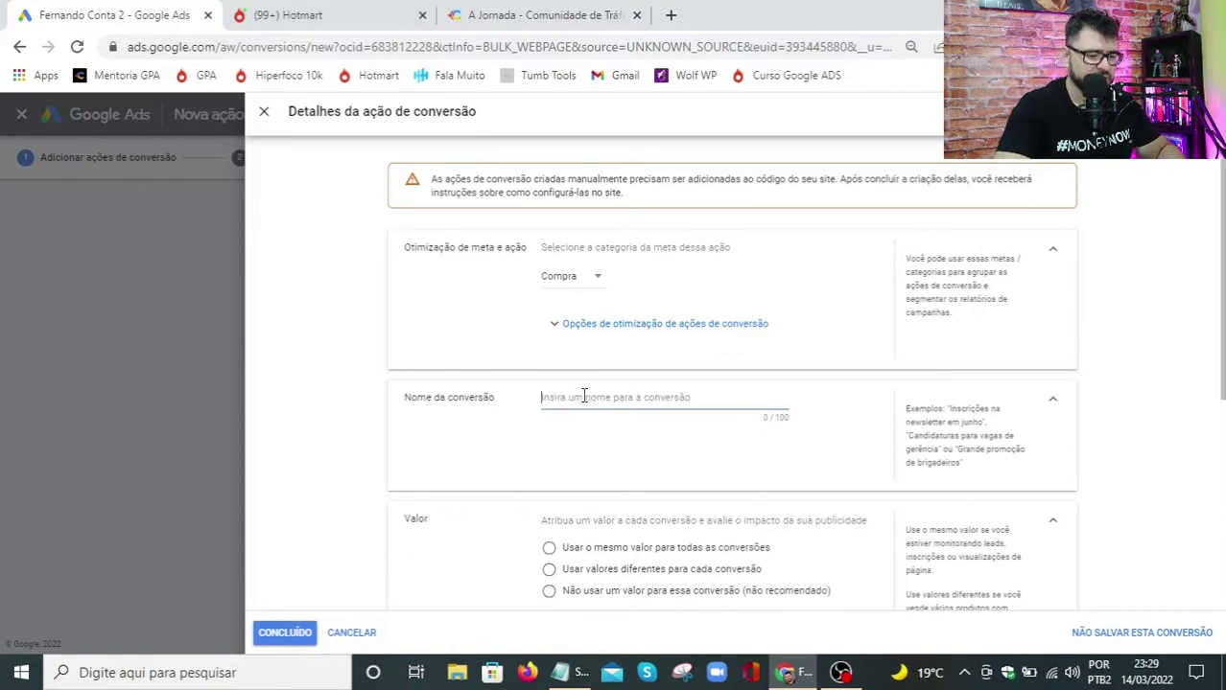
pyautogui.write('Mentoria a Jornada')
# Step: Use different values for each conversion, with a default value of 0 in Brazilian reais
pyautogui.scroll(-2, 500, 353)
pyautogui.scroll(1, 527, 368)
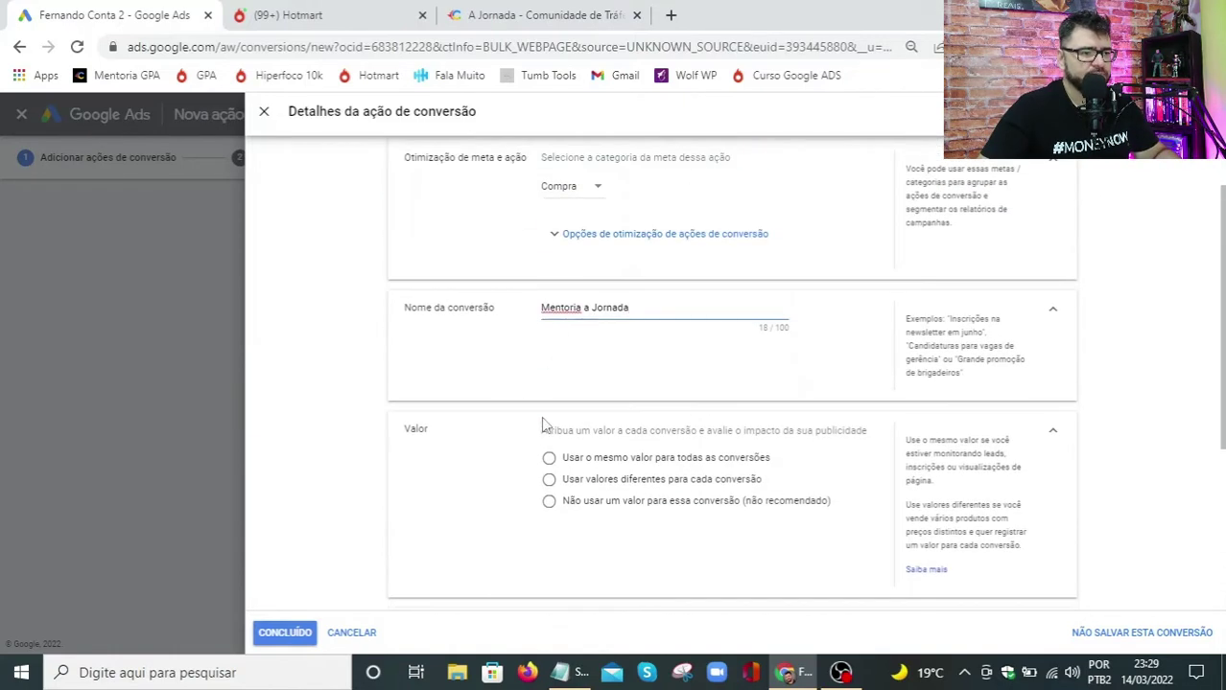
pyautogui.click(549, 482)
pyautogui.click(698, 554)
pyautogui.press('BackSpace')
pyautogui.write('0')
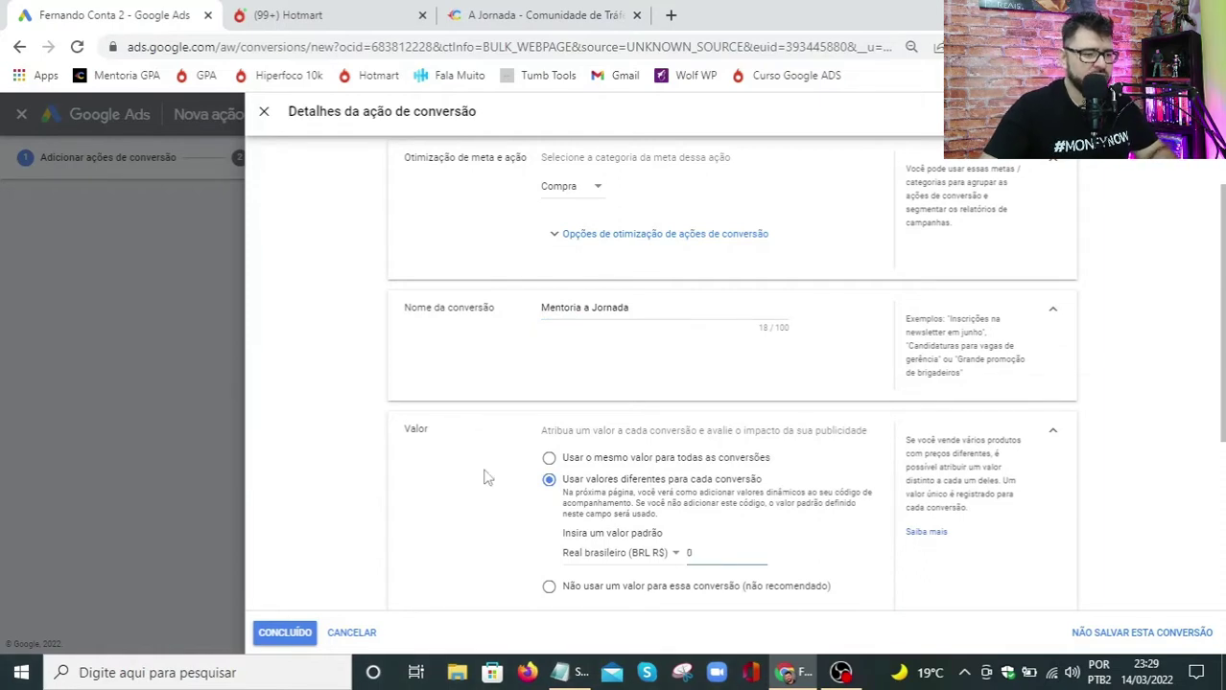
# Step: Set the conversion count to Uma and the attribution model to Redução de tempo
pyautogui.scroll(-2, 491, 506)
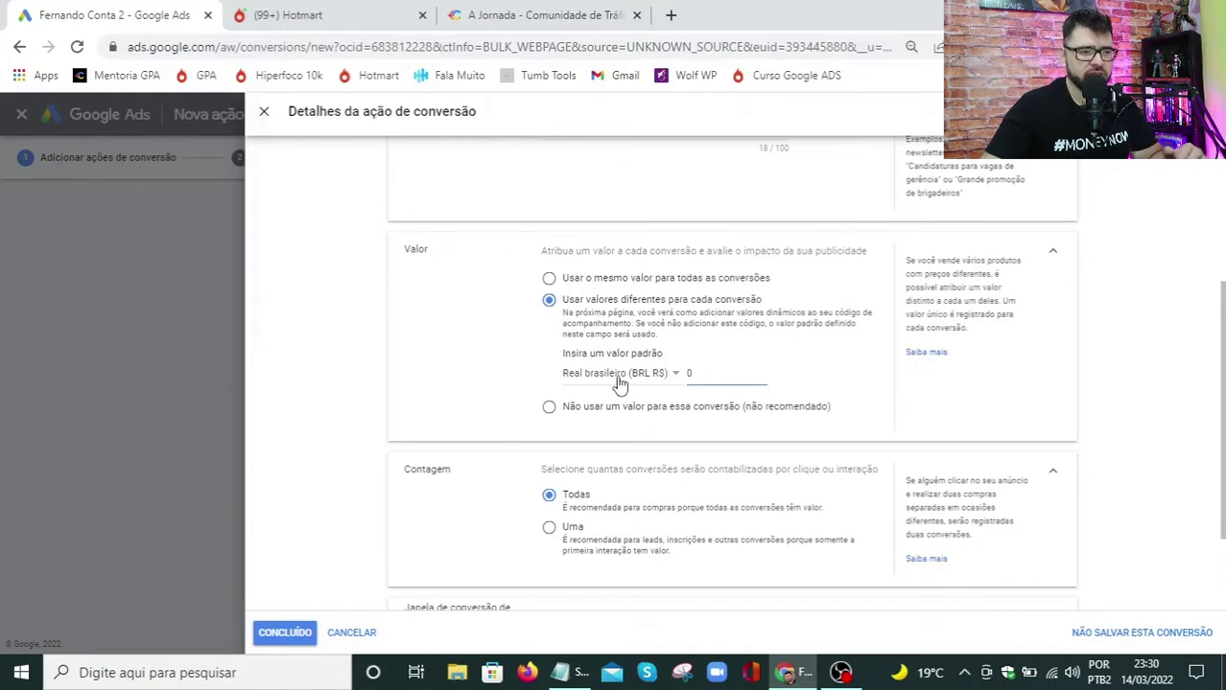
pyautogui.scroll(-2, 569, 356)
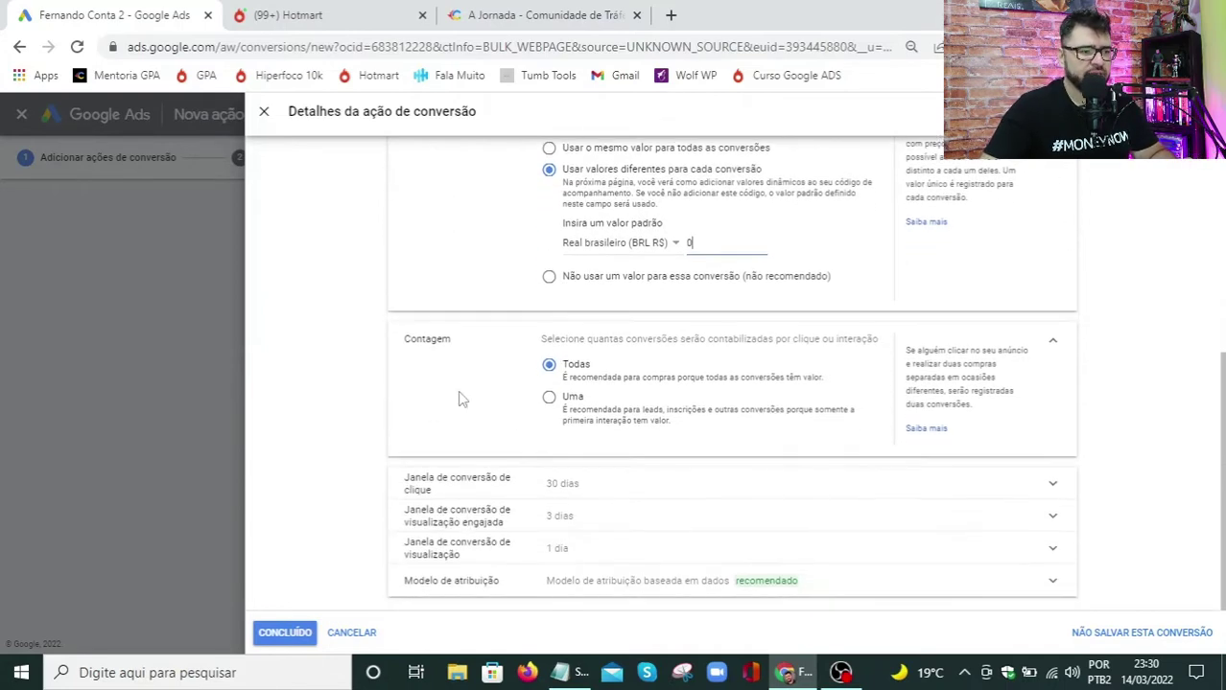
pyautogui.click(548, 397)
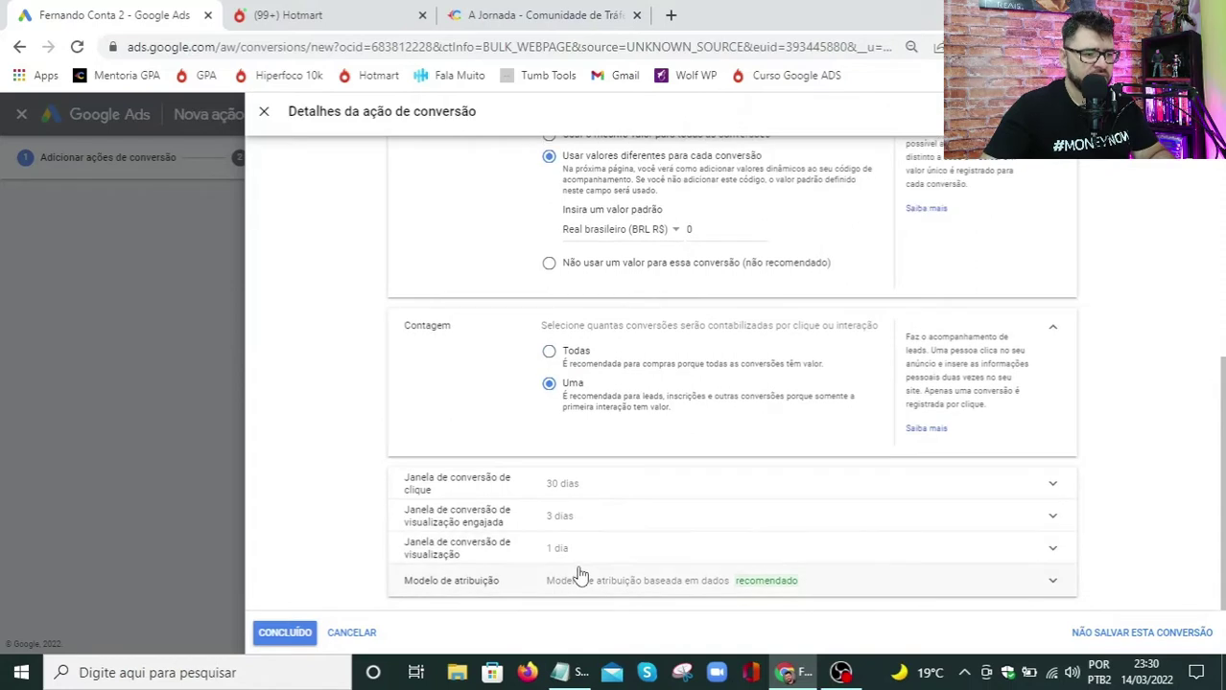
pyautogui.click(700, 573)
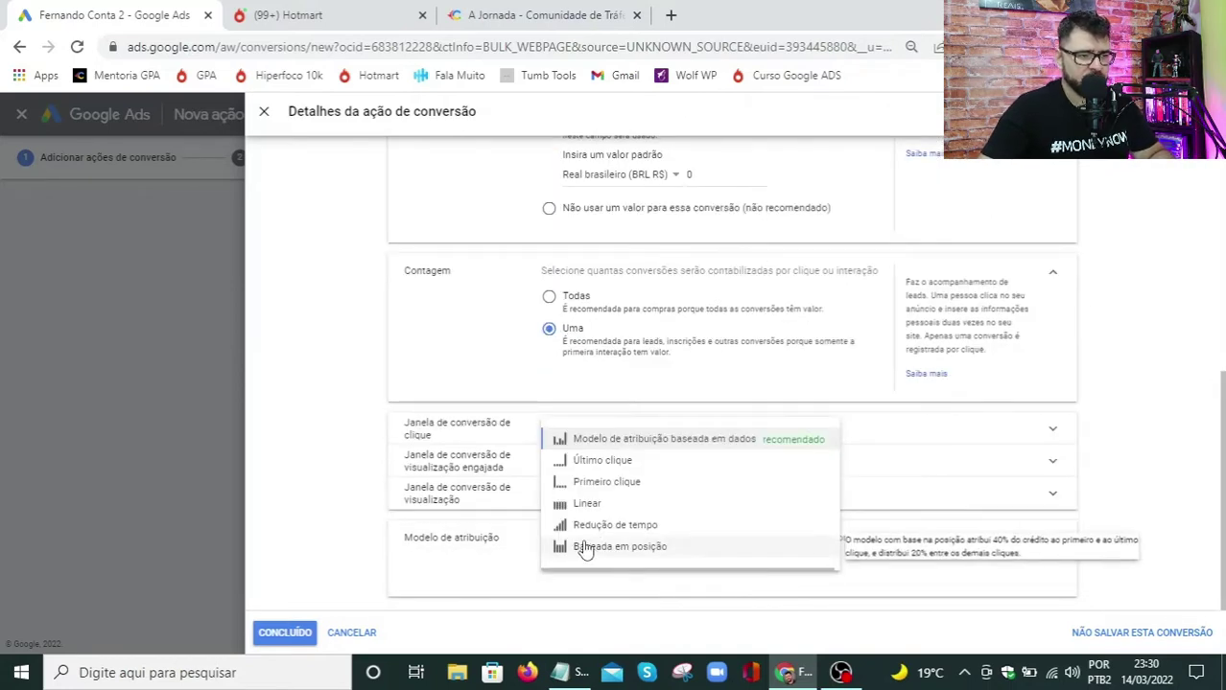
pyautogui.click(595, 524)
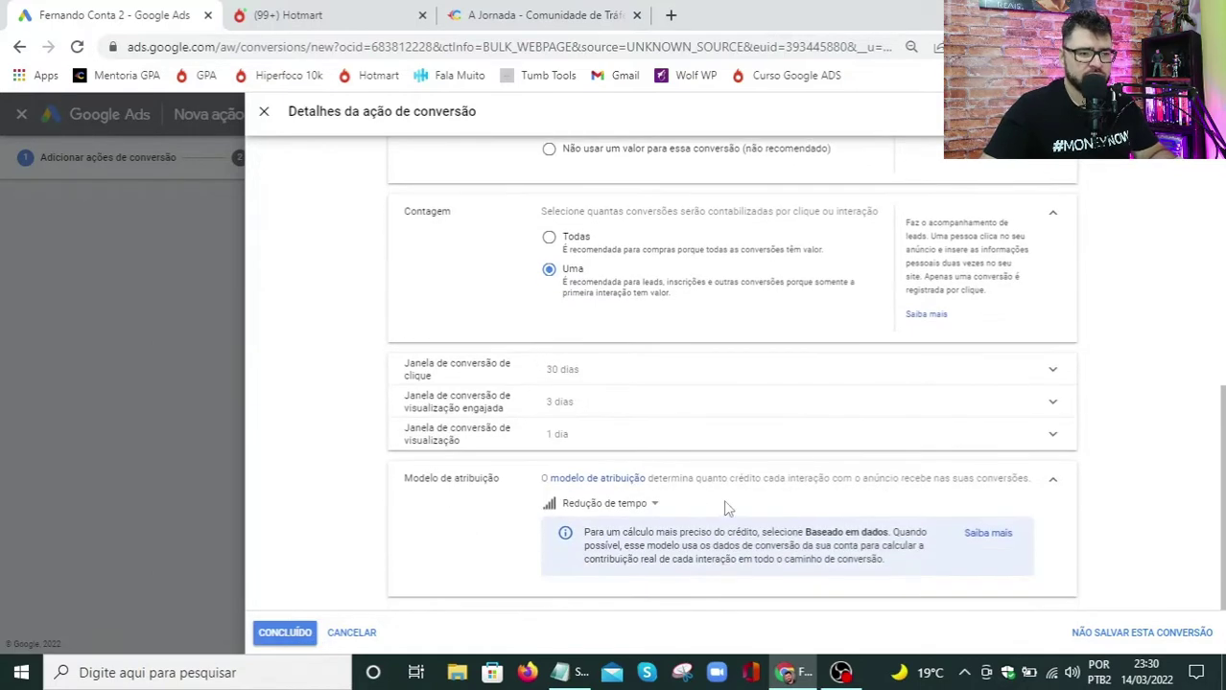
pyautogui.click(1052, 479)
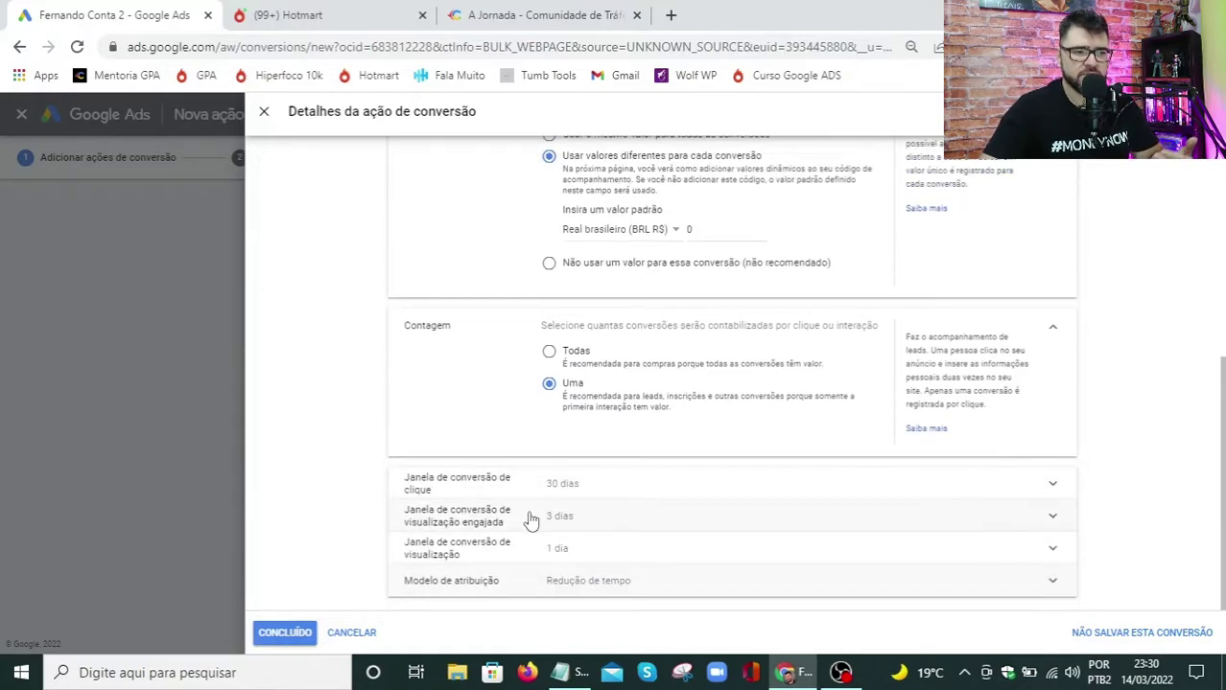
# Step: Set the click conversion window to 90 dias
pyautogui.click(983, 494)
pyautogui.click(612, 537)
pyautogui.click(574, 376)
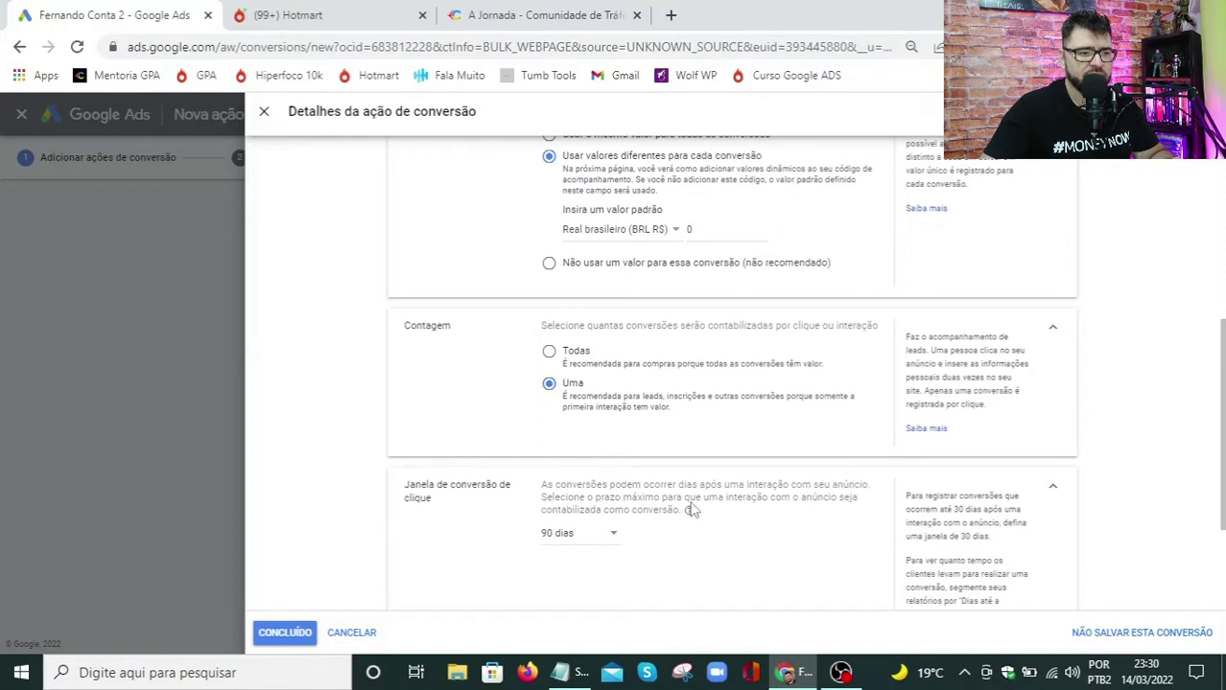
# Step: Finish the conversion action's details, then save it and continue to the tag instructions
pyautogui.scroll(-2, 691, 515)
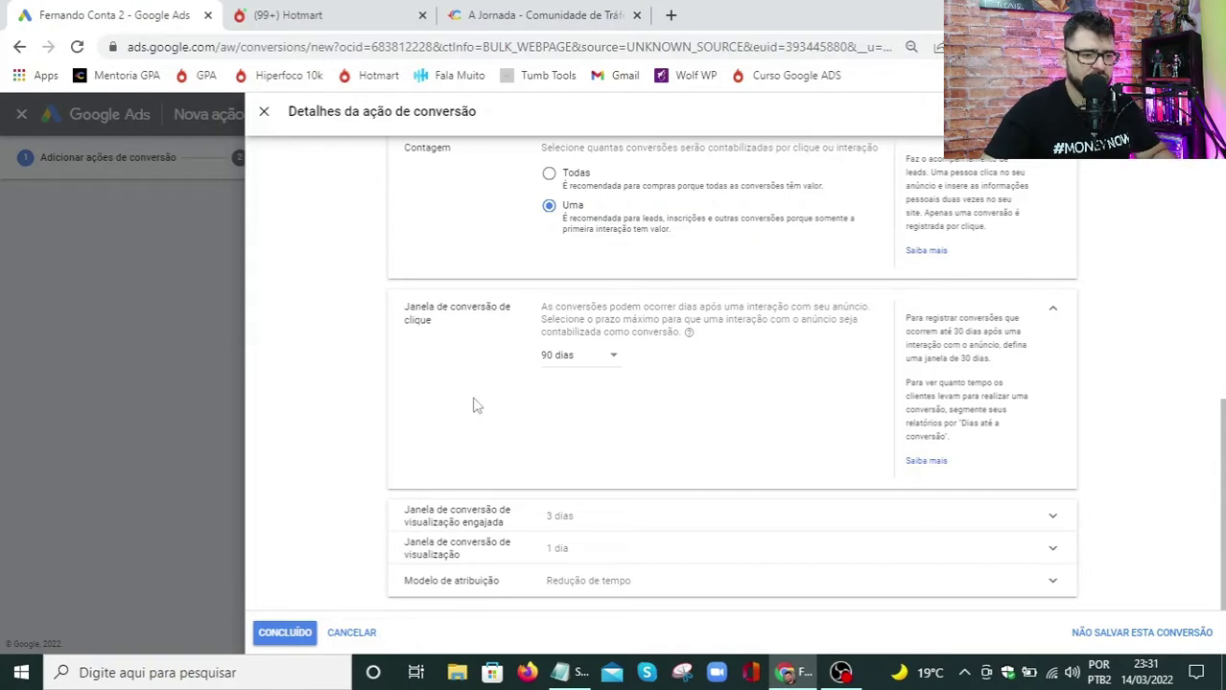
pyautogui.click(286, 635)
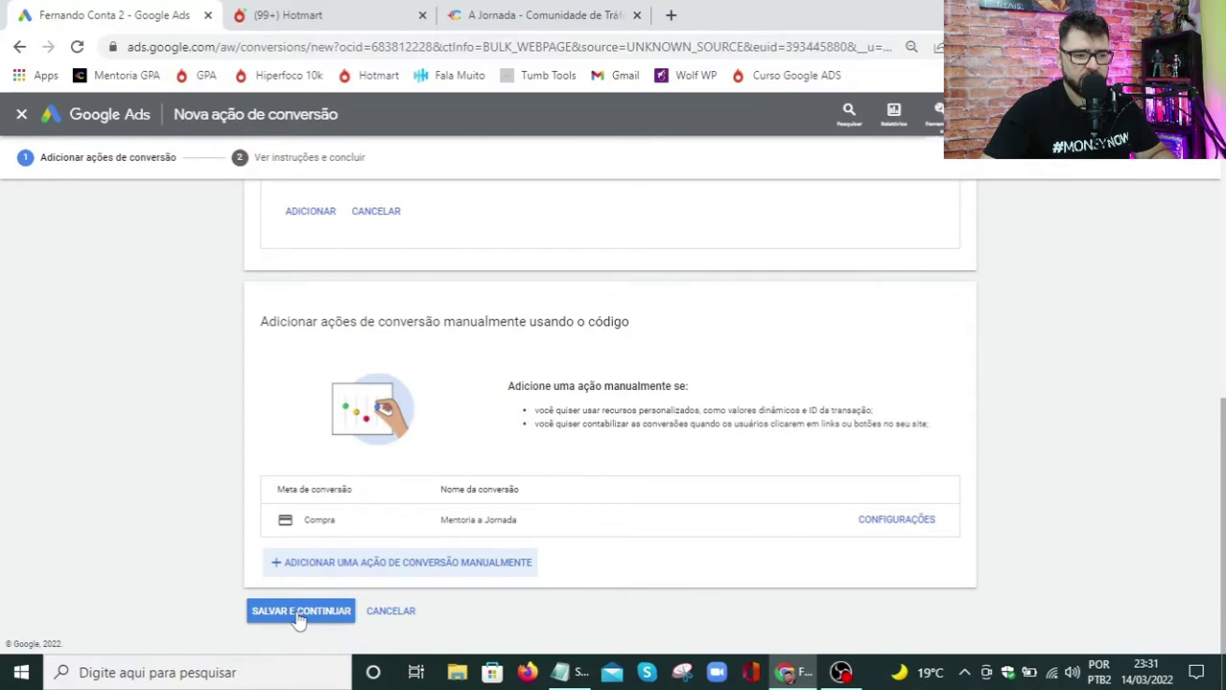
pyautogui.click(299, 614)
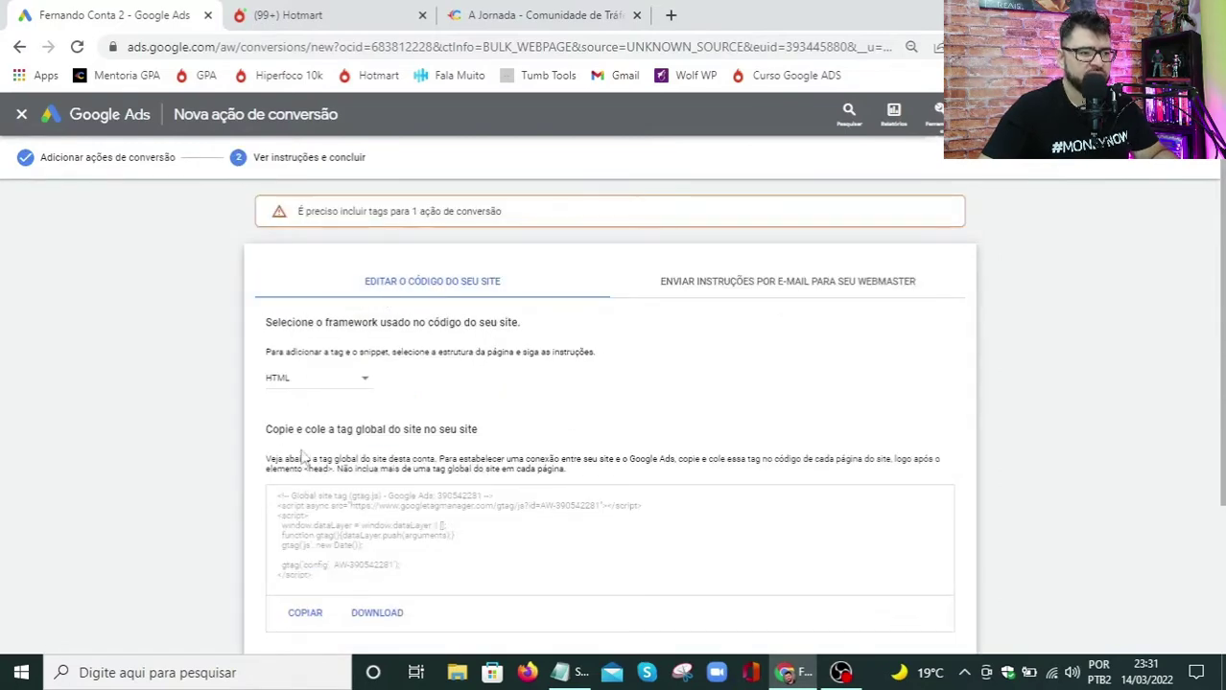
# Step: Open the event tag for the Mentoria a Jornada conversion and set its event snippet to track Clique
pyautogui.scroll(-1, 571, 378)
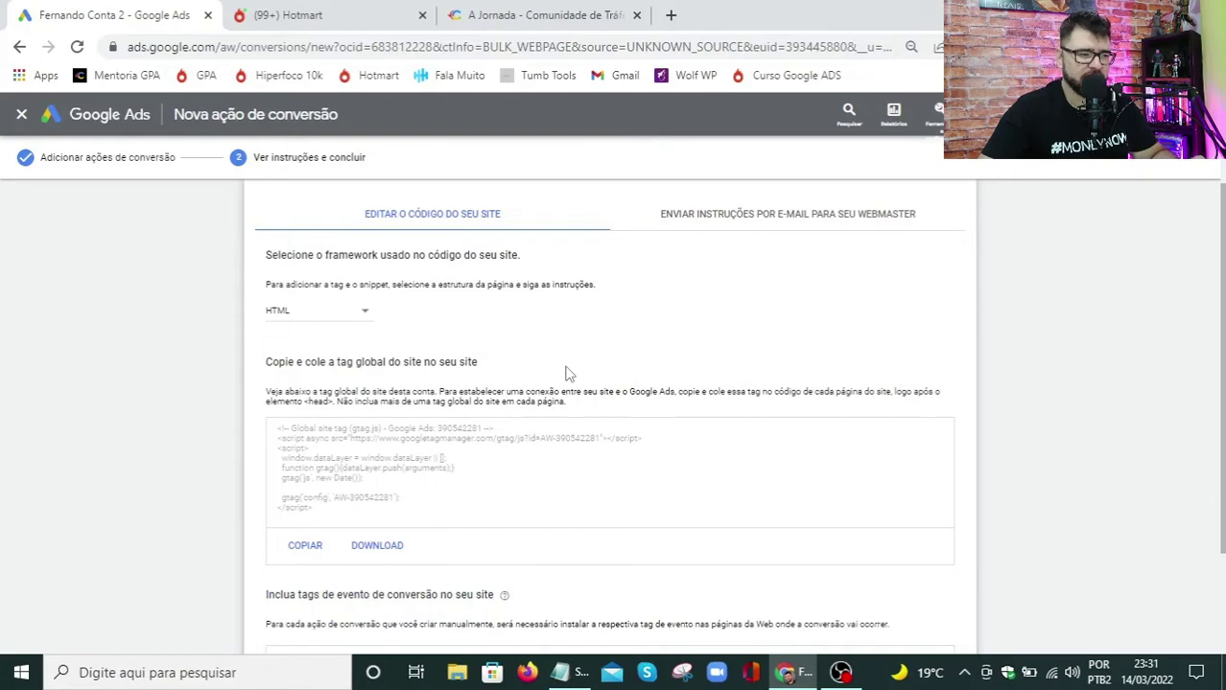
pyautogui.scroll(-1, 551, 364)
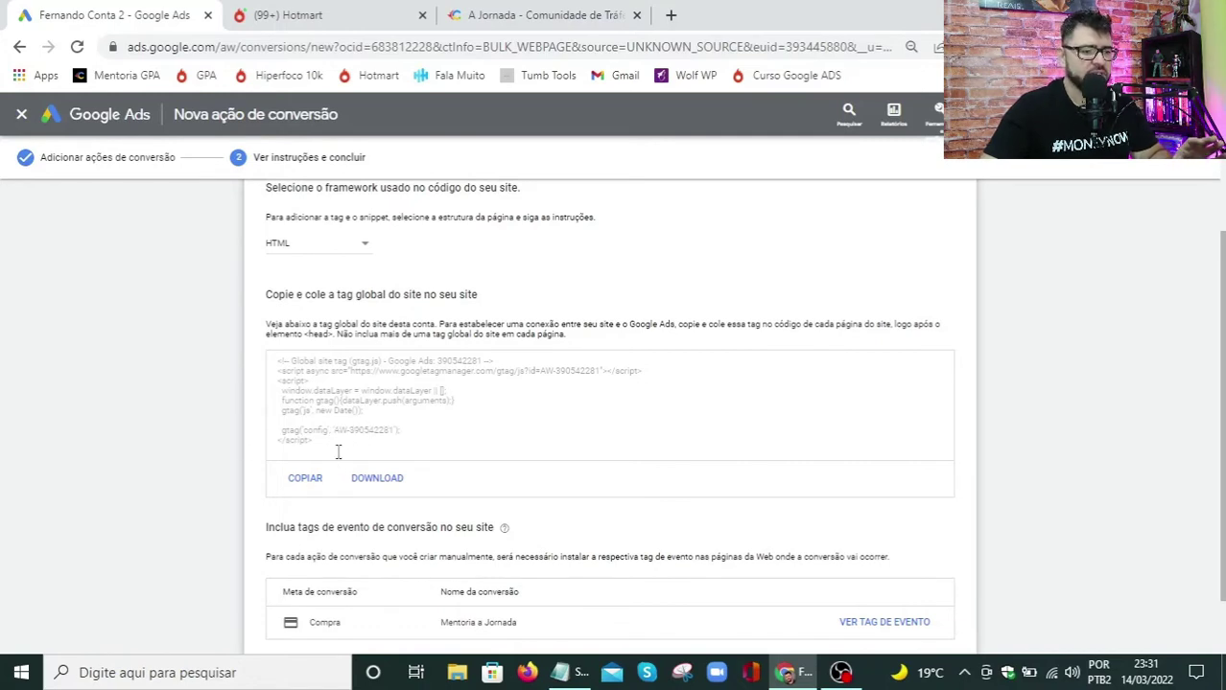
pyautogui.scroll(-1, 390, 416)
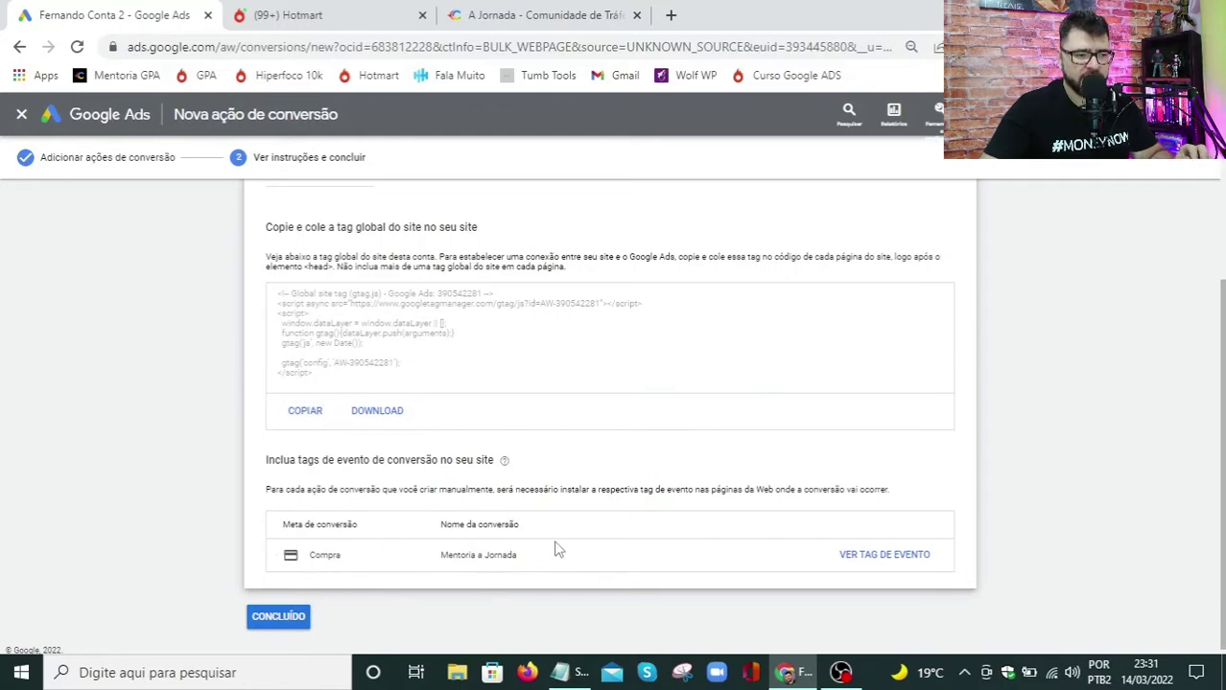
pyautogui.click(873, 561)
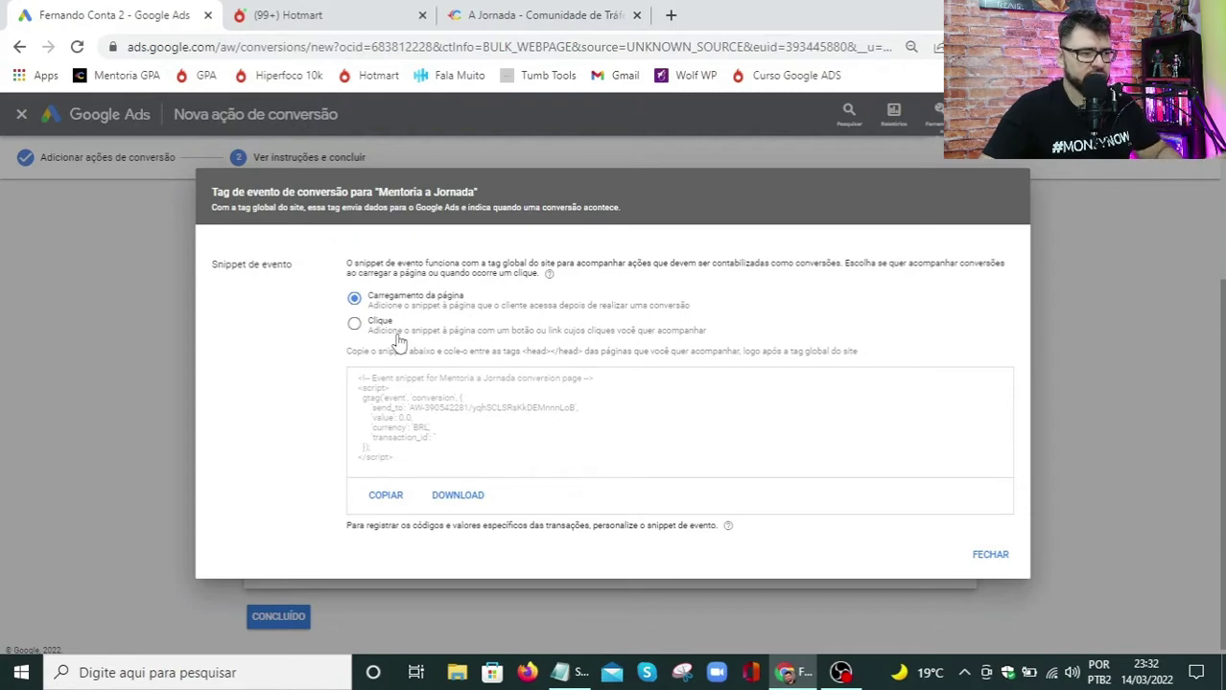
pyautogui.click(355, 328)
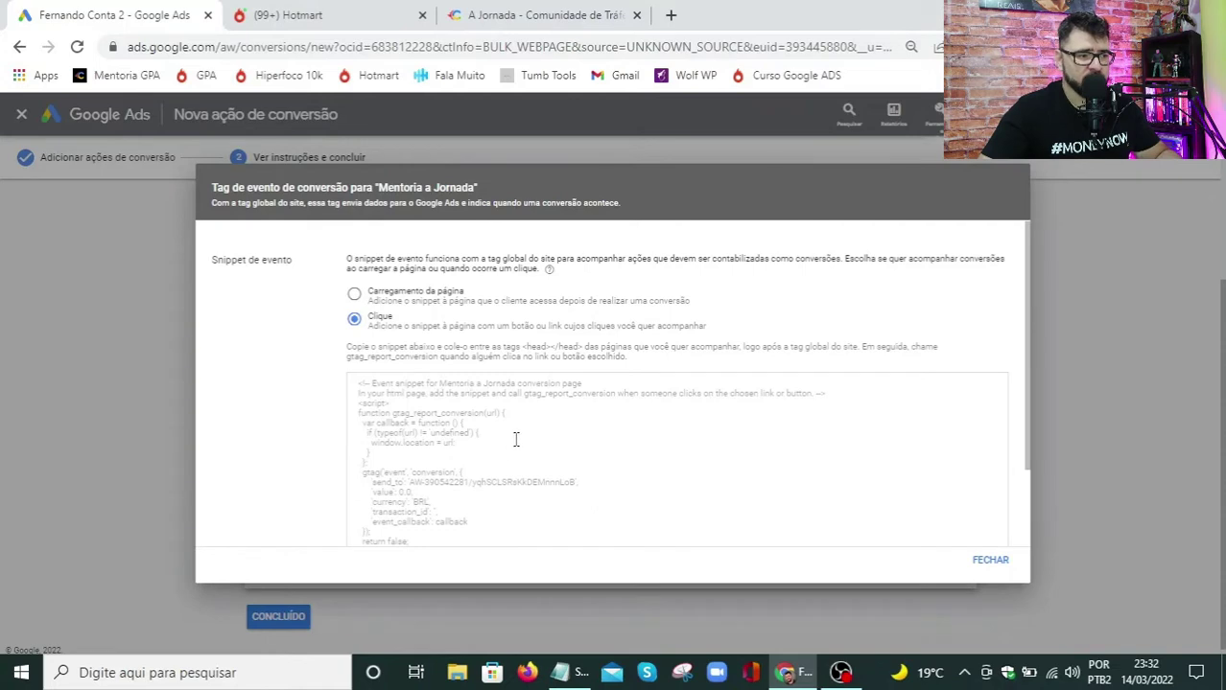
pyautogui.scroll(-2, 515, 443)
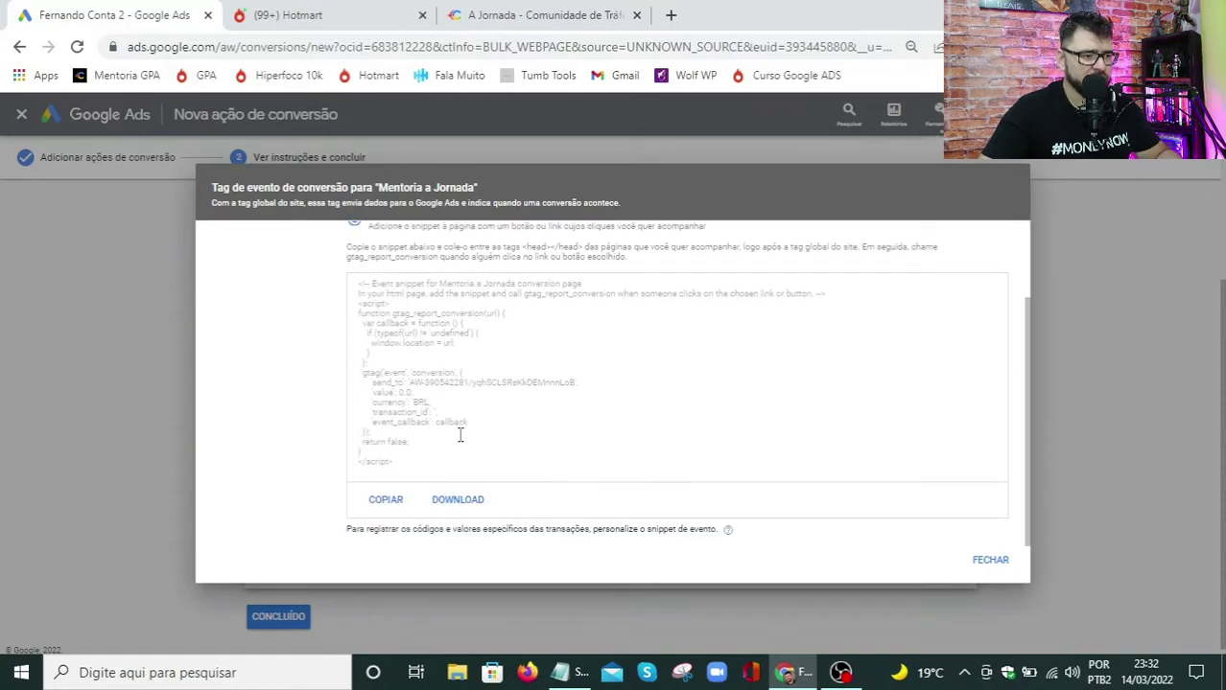
# Step: Copy the Mentoria a Jornada event snippet into the empty Notepad document and highlight the conversion label in its send_to value
pyautogui.click(384, 499)
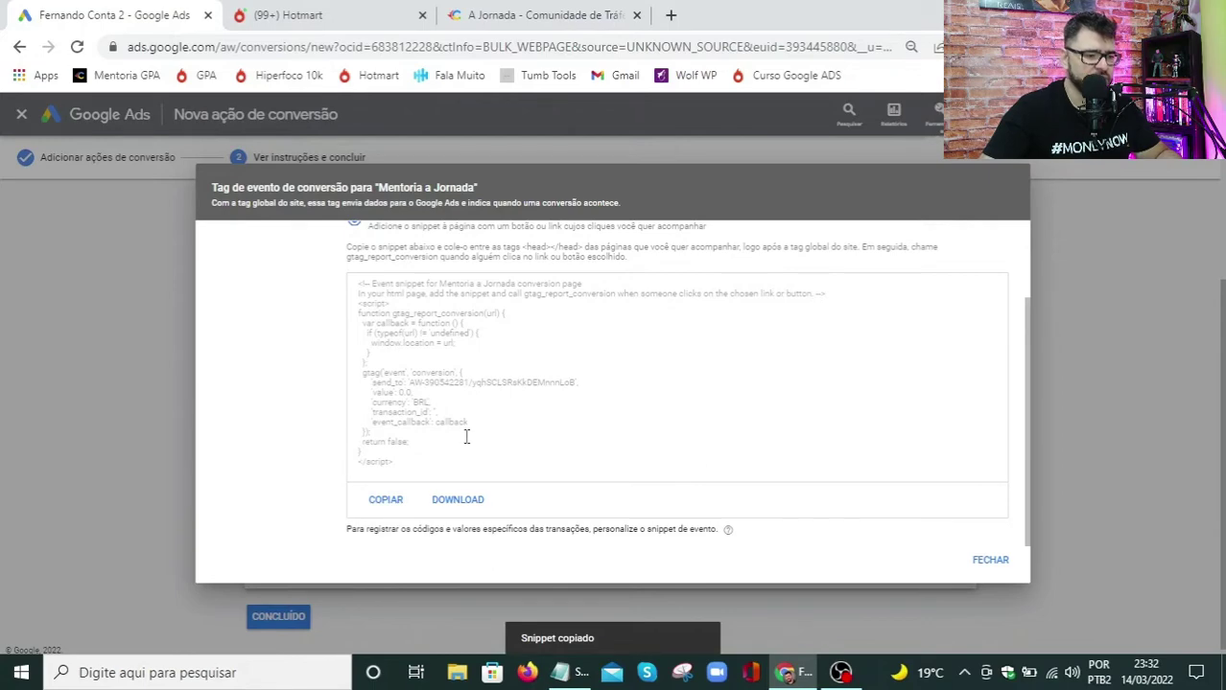
pyautogui.click(571, 677)
pyautogui.rightClick(199, 189)
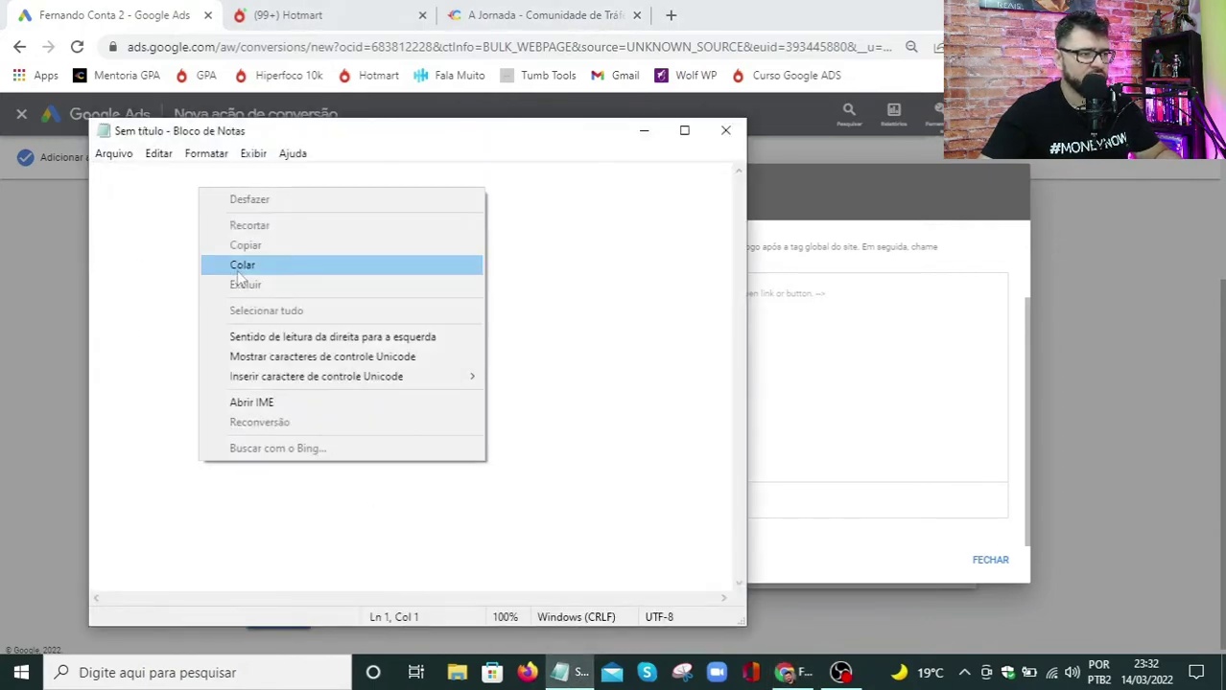
pyautogui.click(240, 267)
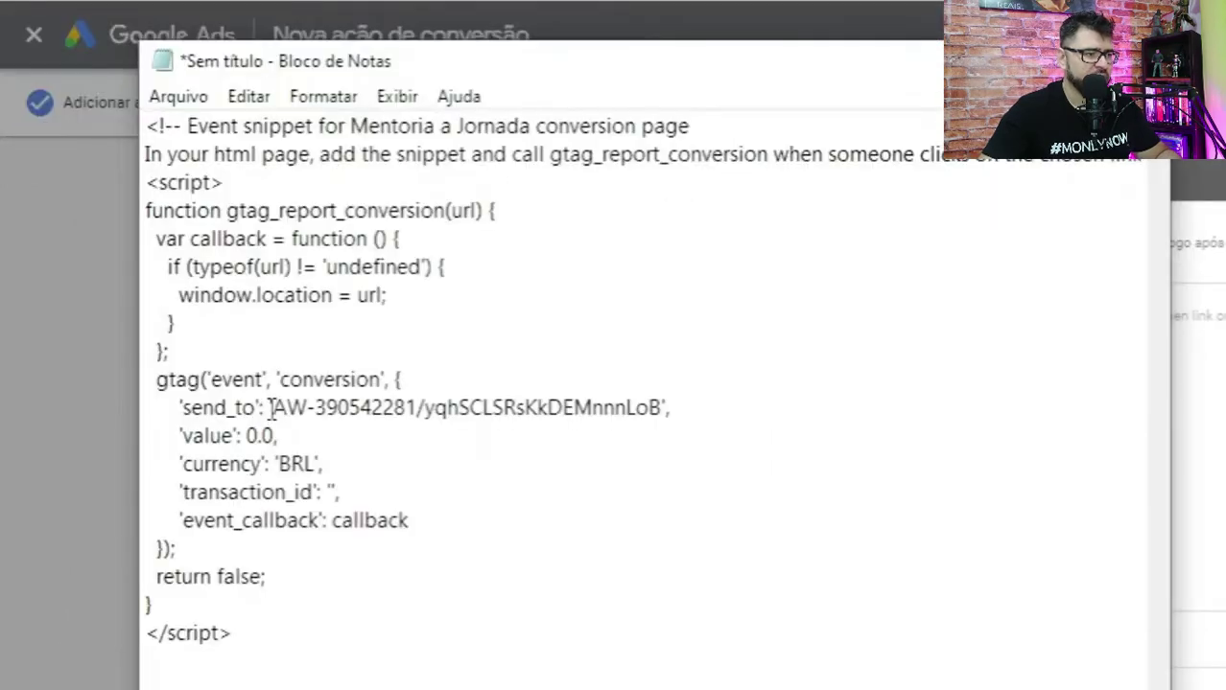
pyautogui.moveTo(174, 352); pyautogui.dragTo(239, 352)
pyautogui.moveTo(374, 408); pyautogui.dragTo(660, 413)
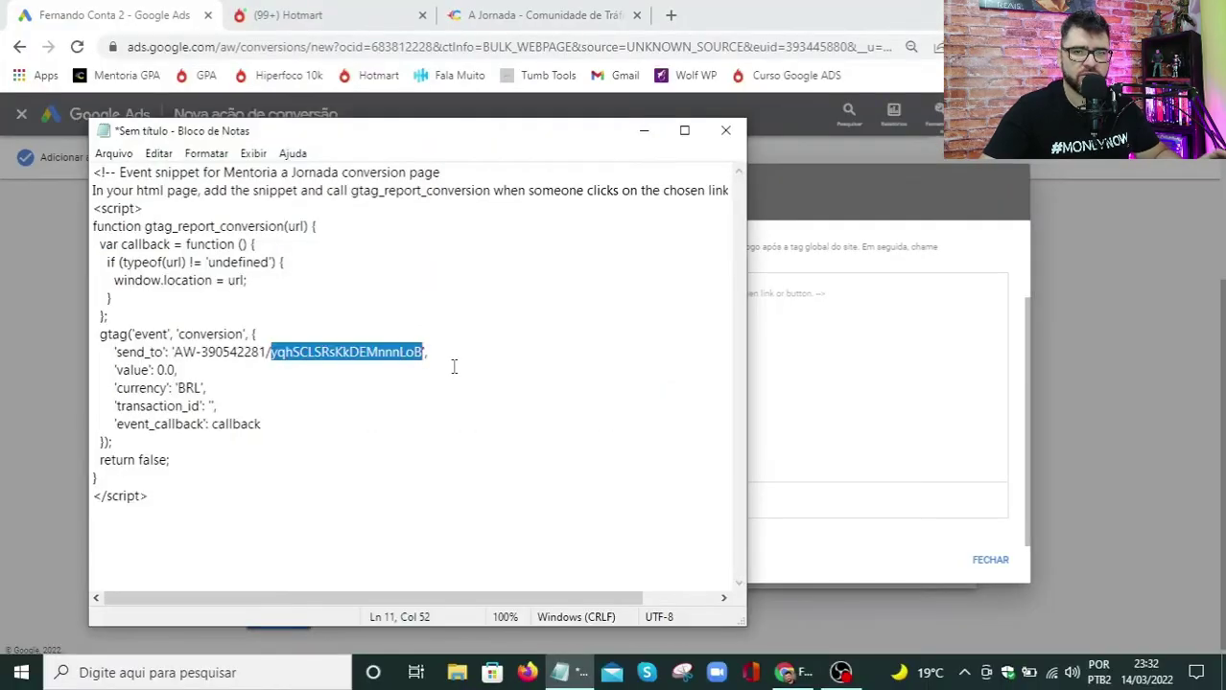
# Step: Return to Google Ads, close the event tag and finish the conversion action setup
pyautogui.click(641, 134)
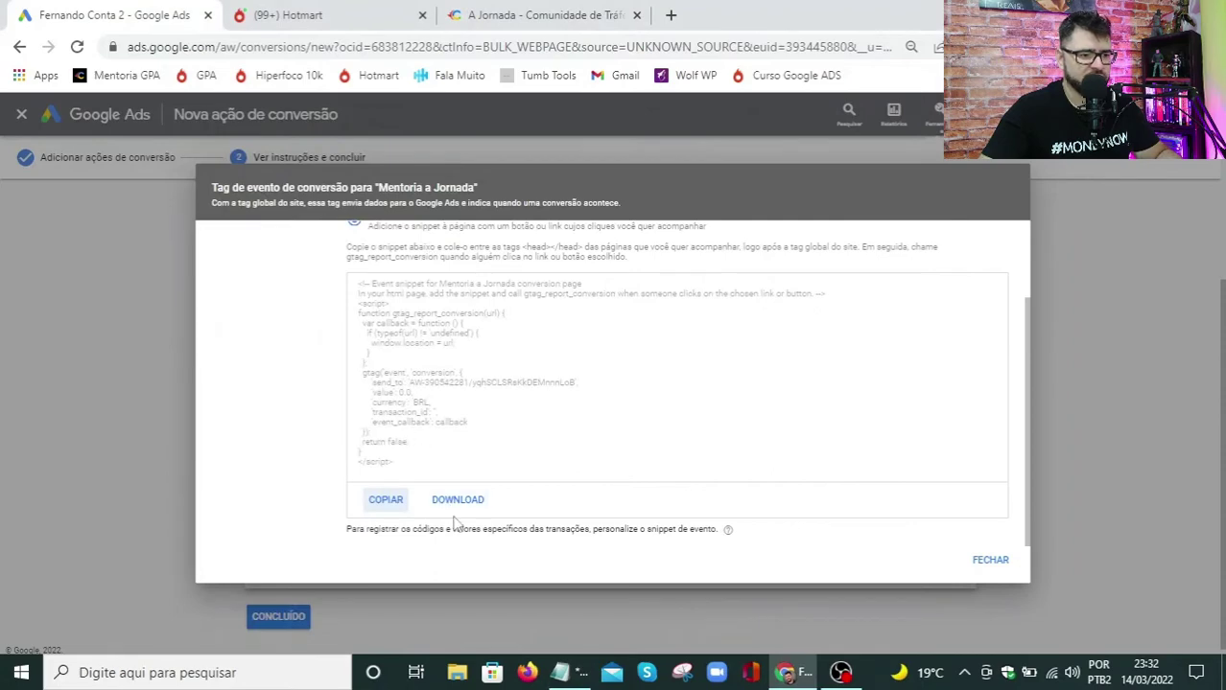
pyautogui.click(983, 564)
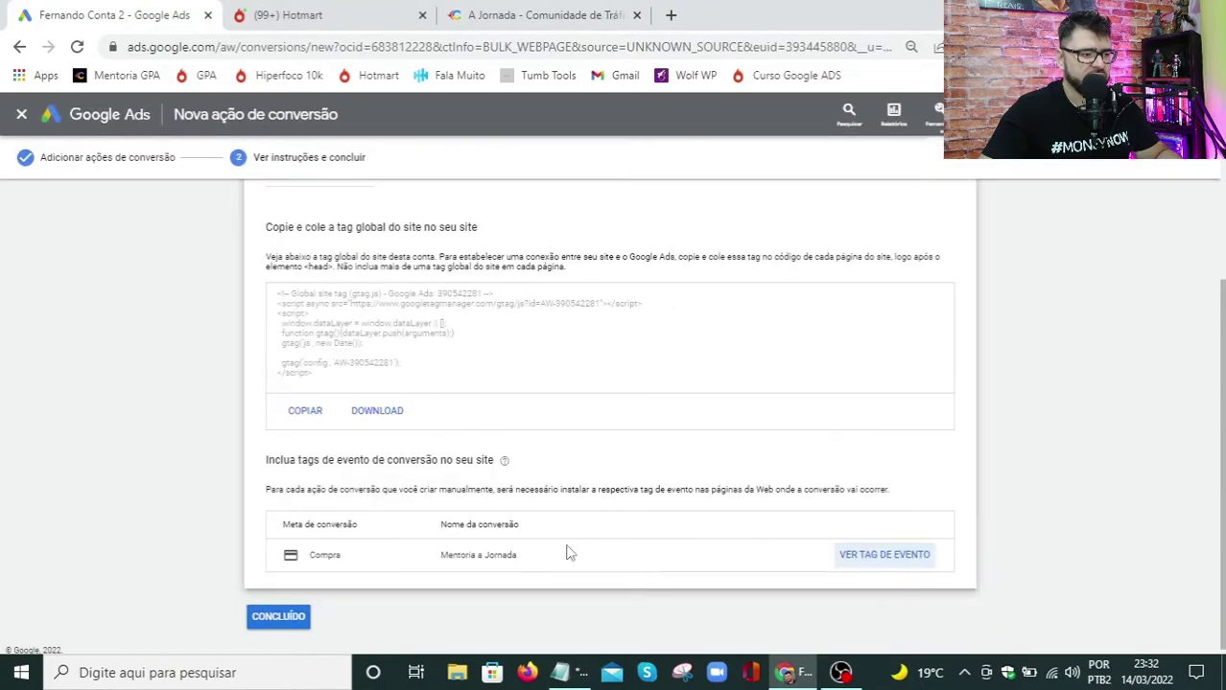
pyautogui.click(278, 619)
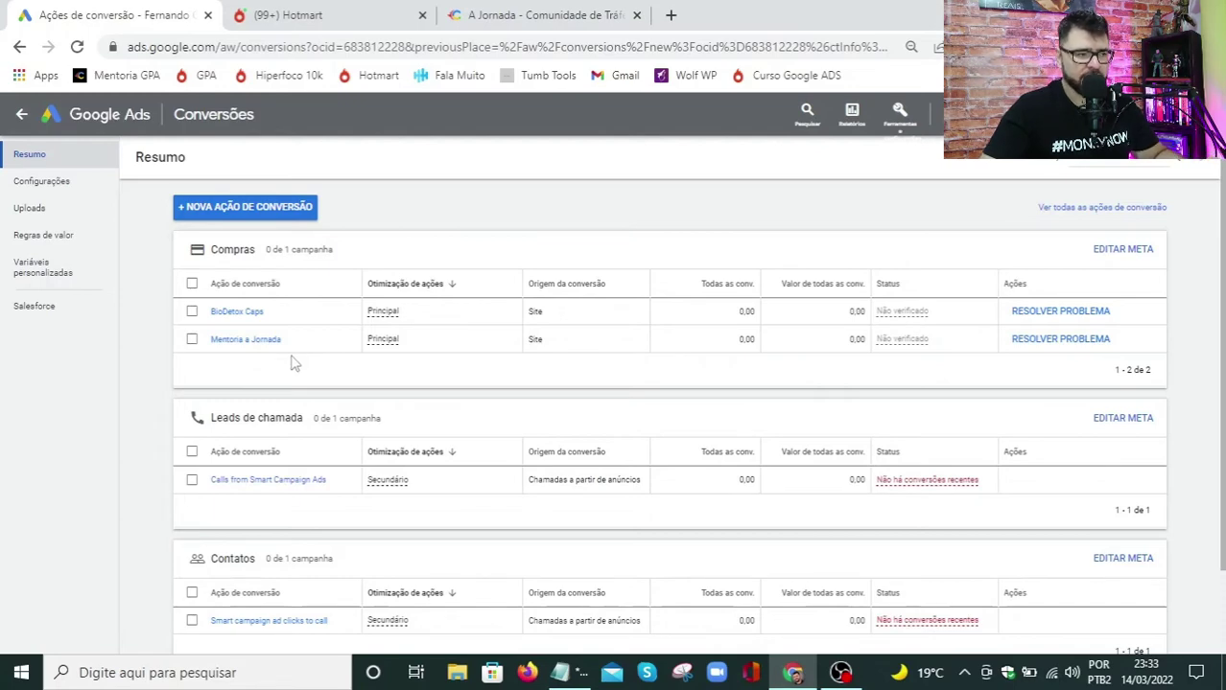
# Step: Create and save a custom goal named Mentoria a Jornada that contains only the Mentoria a Jornada conversion action
pyautogui.scroll(-1, 267, 365)
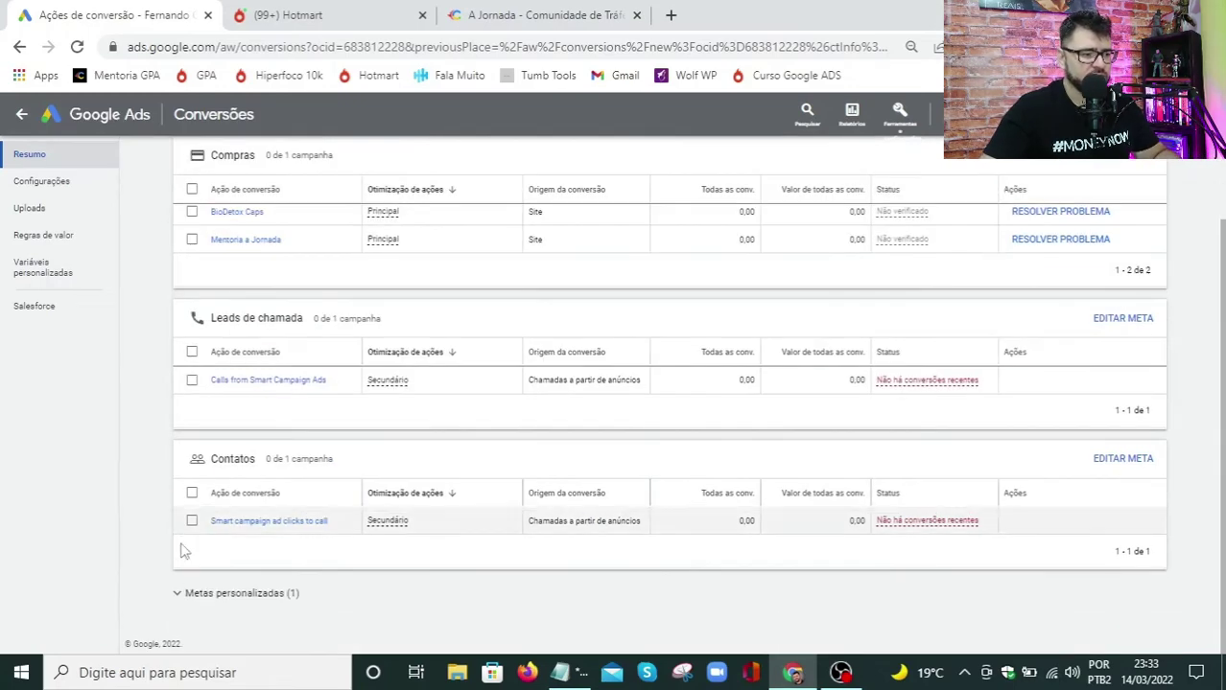
pyautogui.click(178, 596)
pyautogui.scroll(-2, 192, 585)
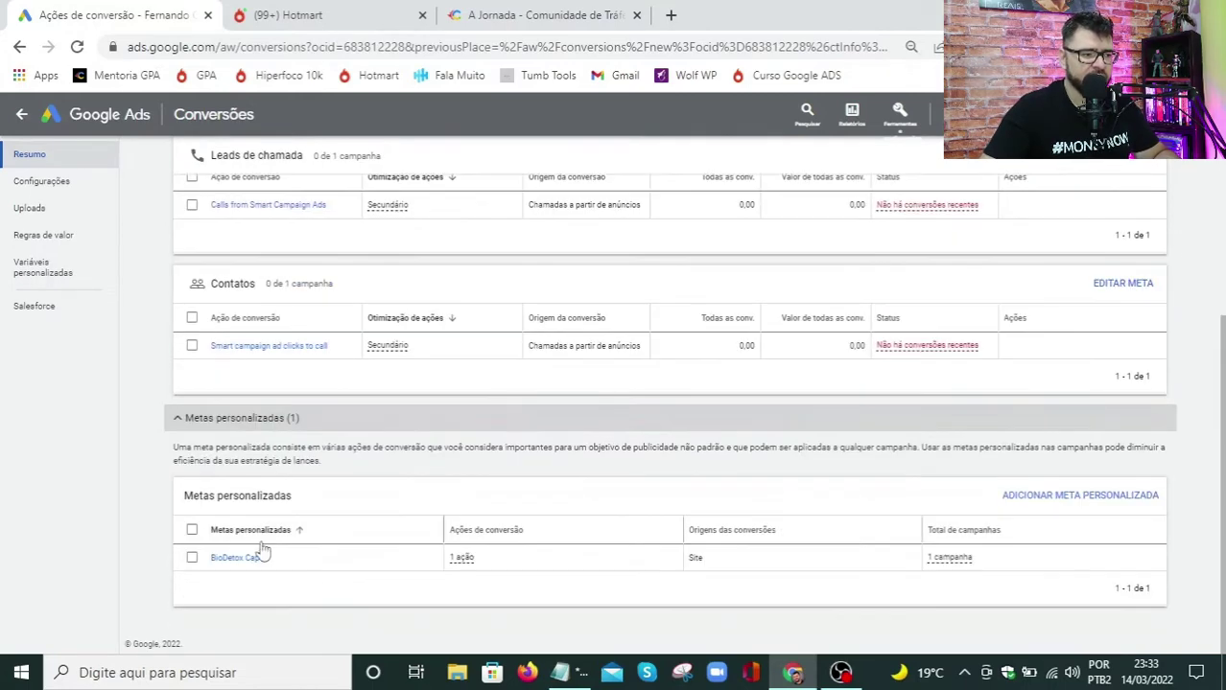
pyautogui.click(1056, 501)
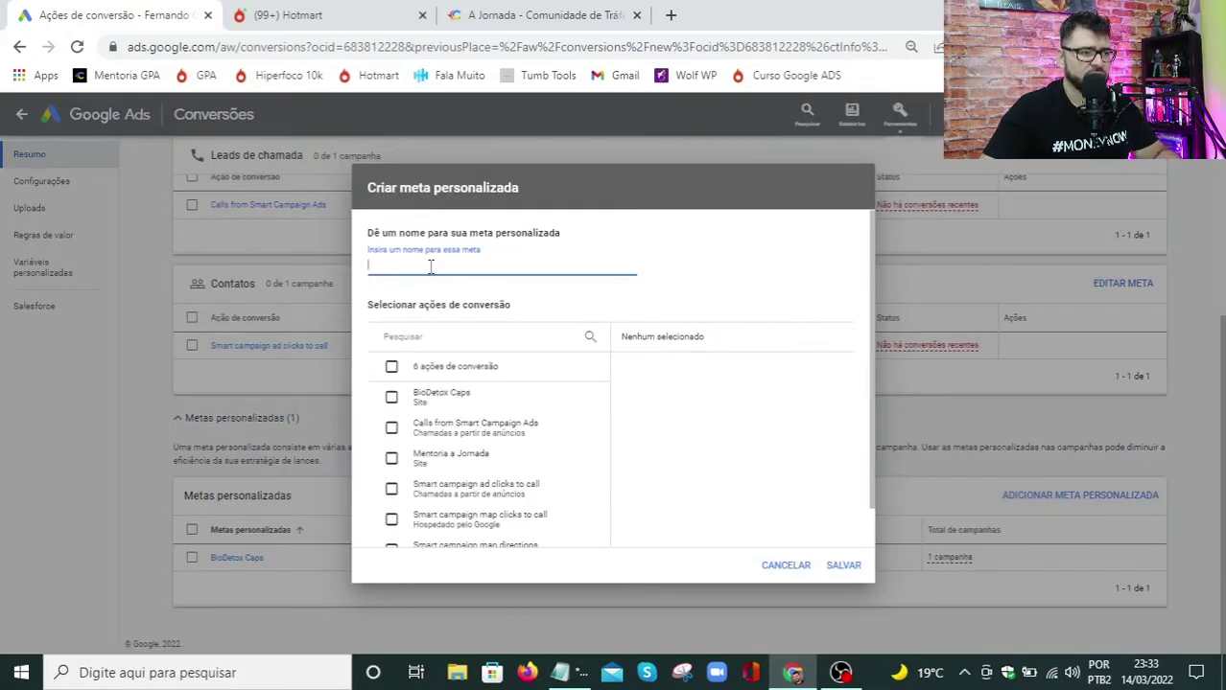
pyautogui.write('Mentoria a Jornada')
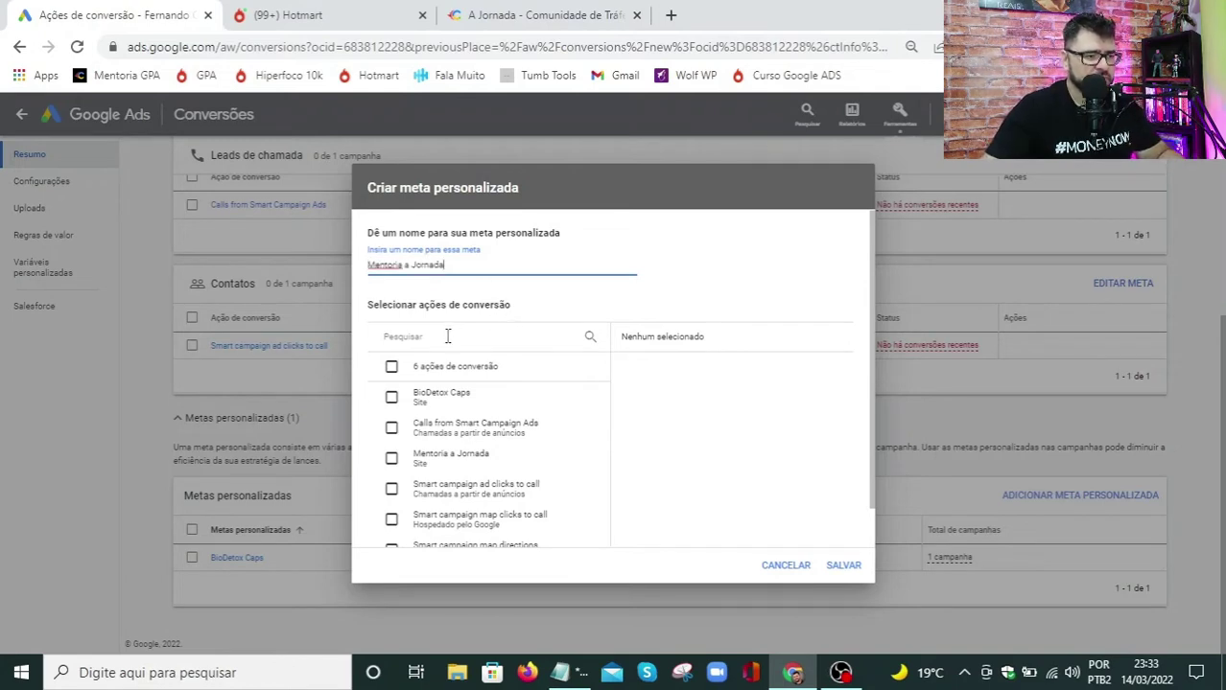
pyautogui.click(392, 459)
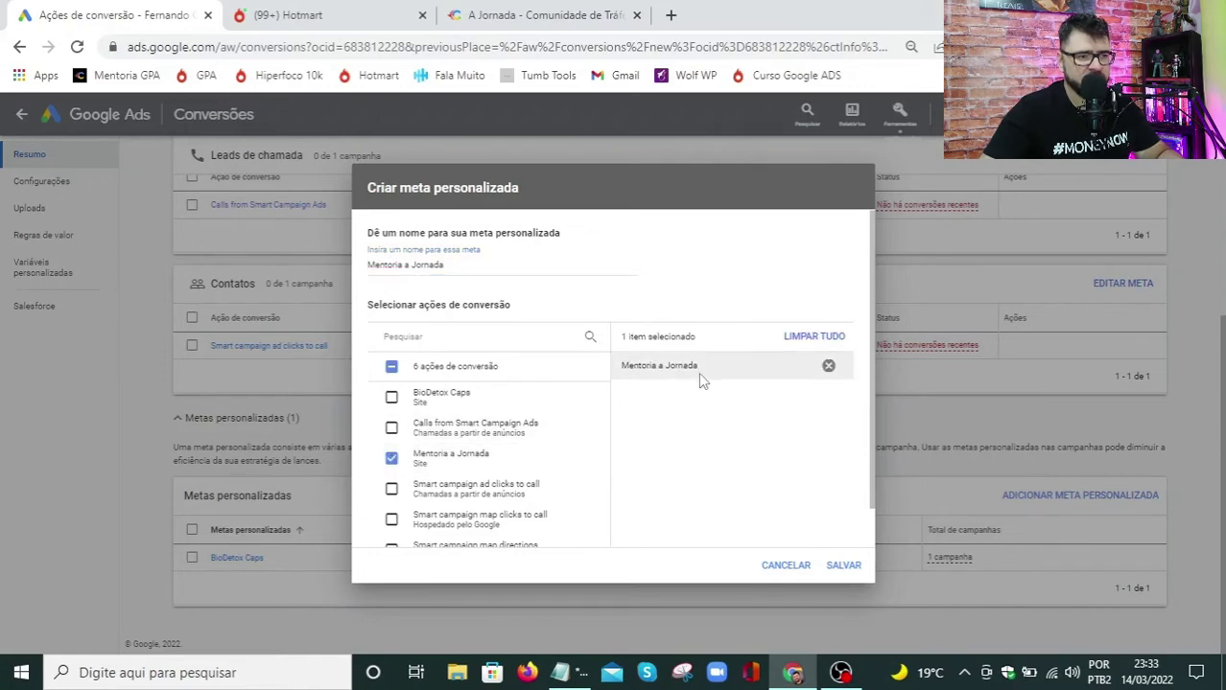
pyautogui.click(833, 567)
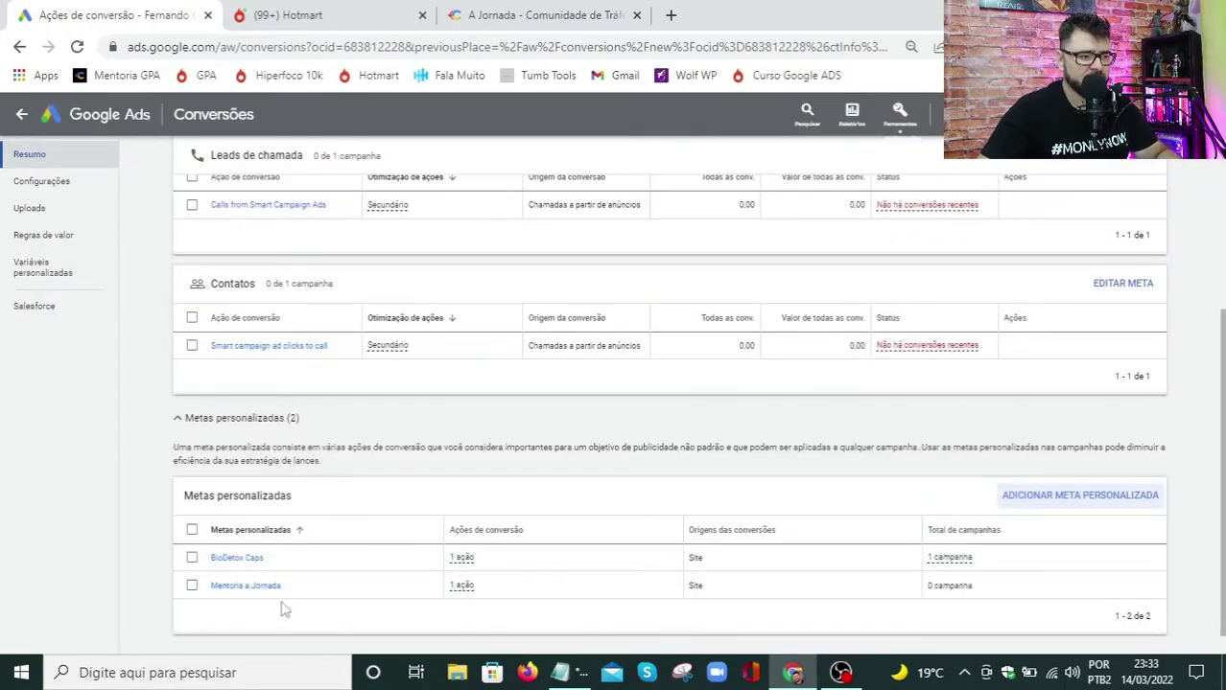
# Step: Open the Metas section in the settings of the [15/12] BioDetox Caps campaign
pyautogui.scroll(2, 264, 599)
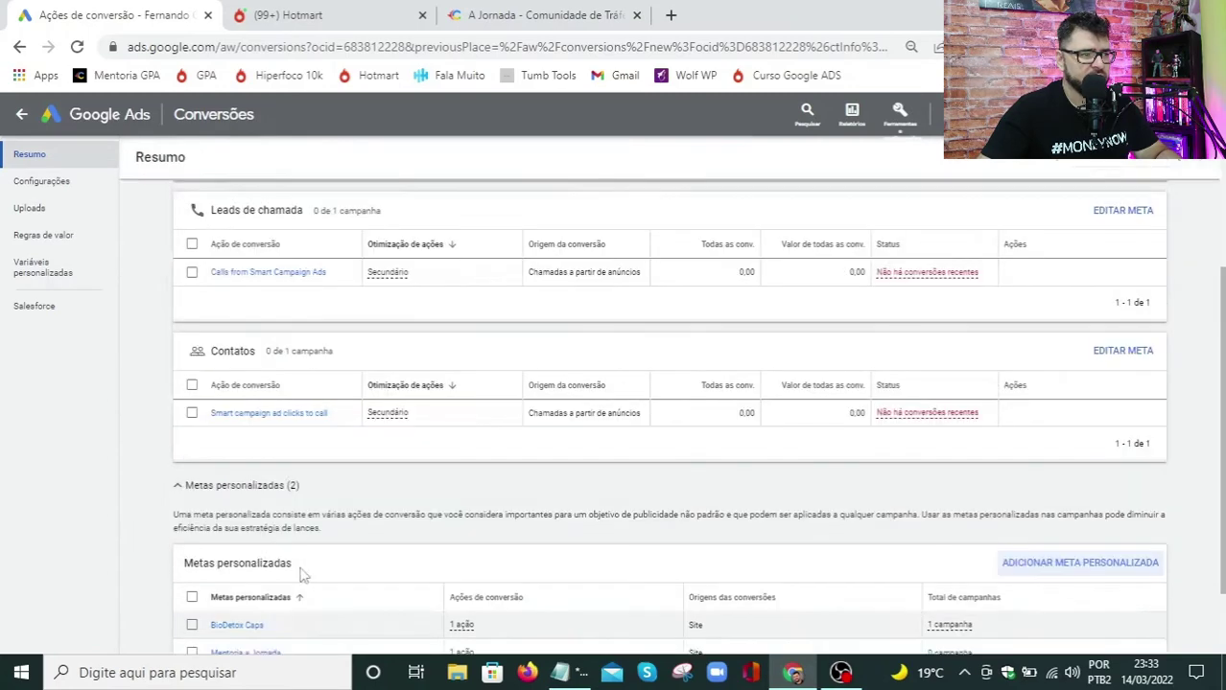
pyautogui.scroll(1, 271, 272)
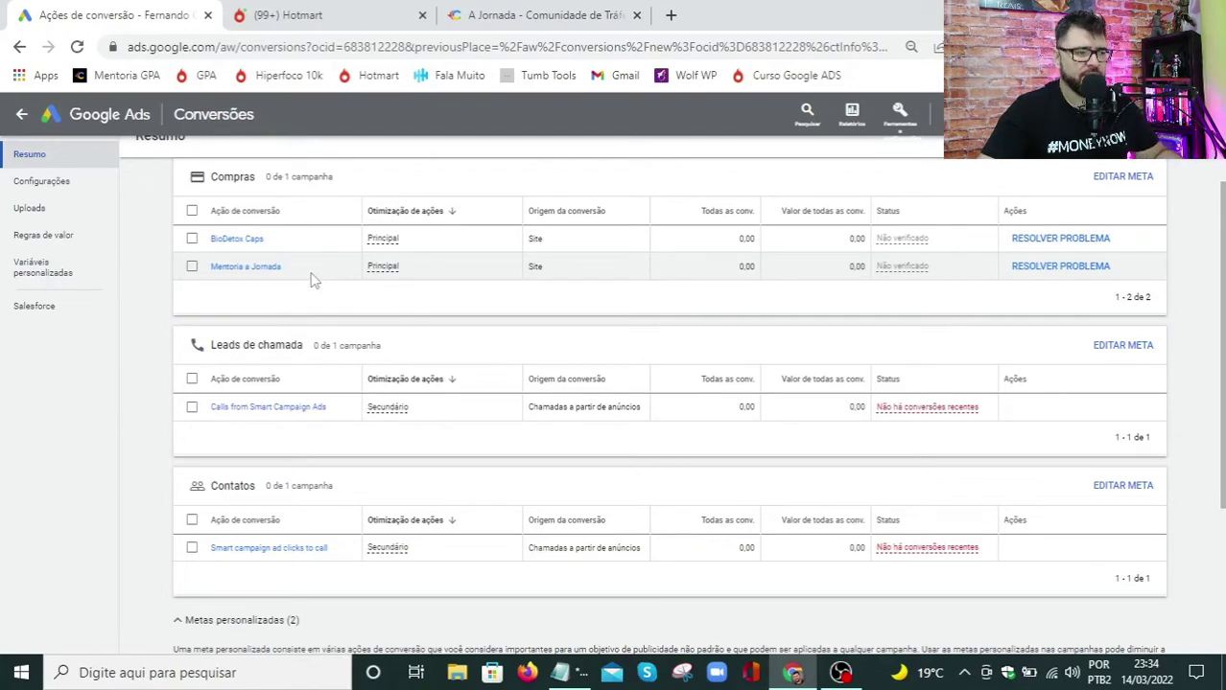
pyautogui.click(21, 116)
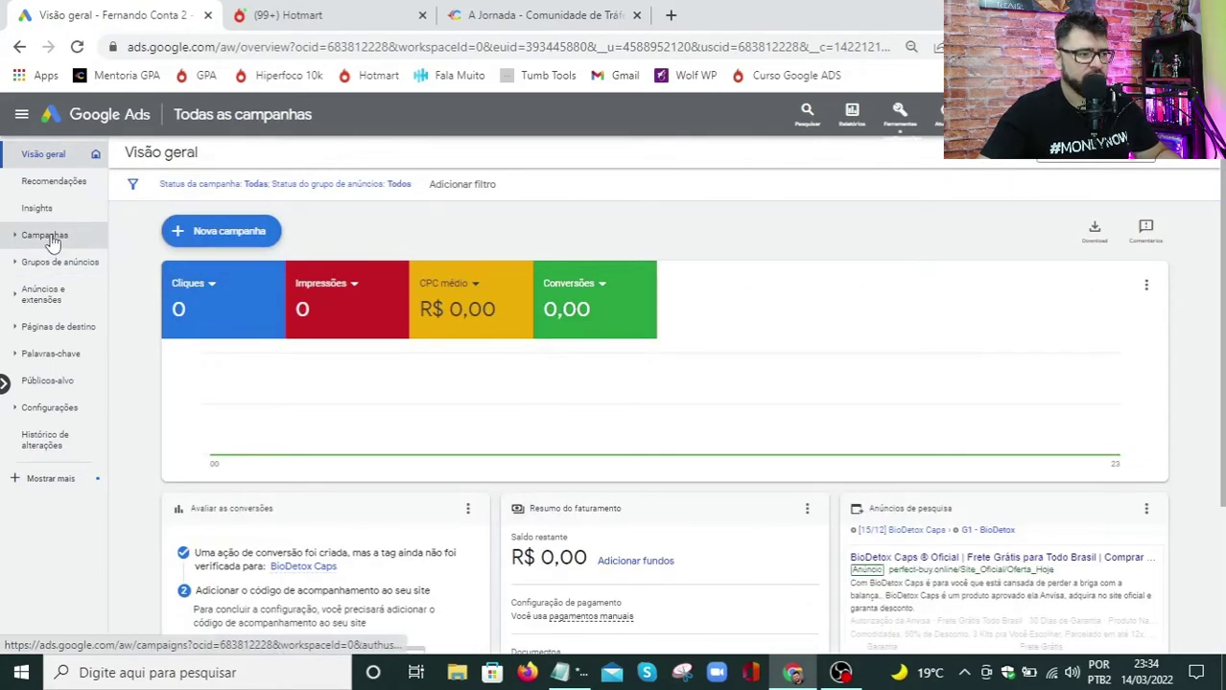
pyautogui.click(45, 236)
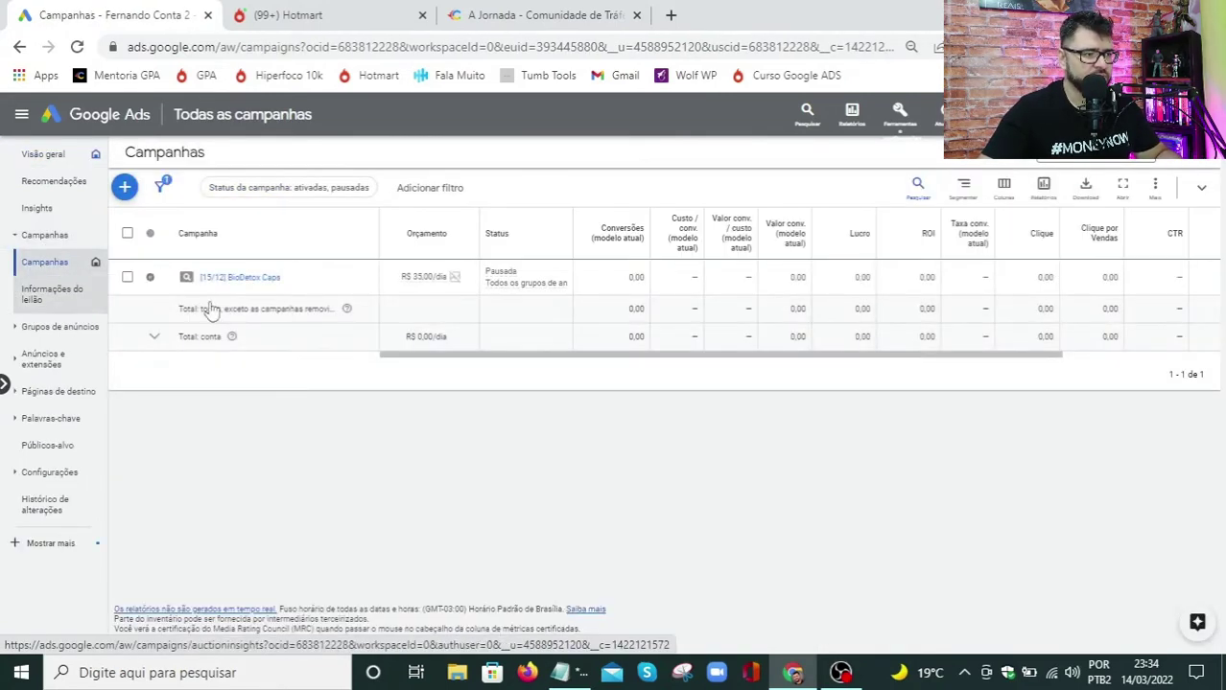
pyautogui.click(244, 280)
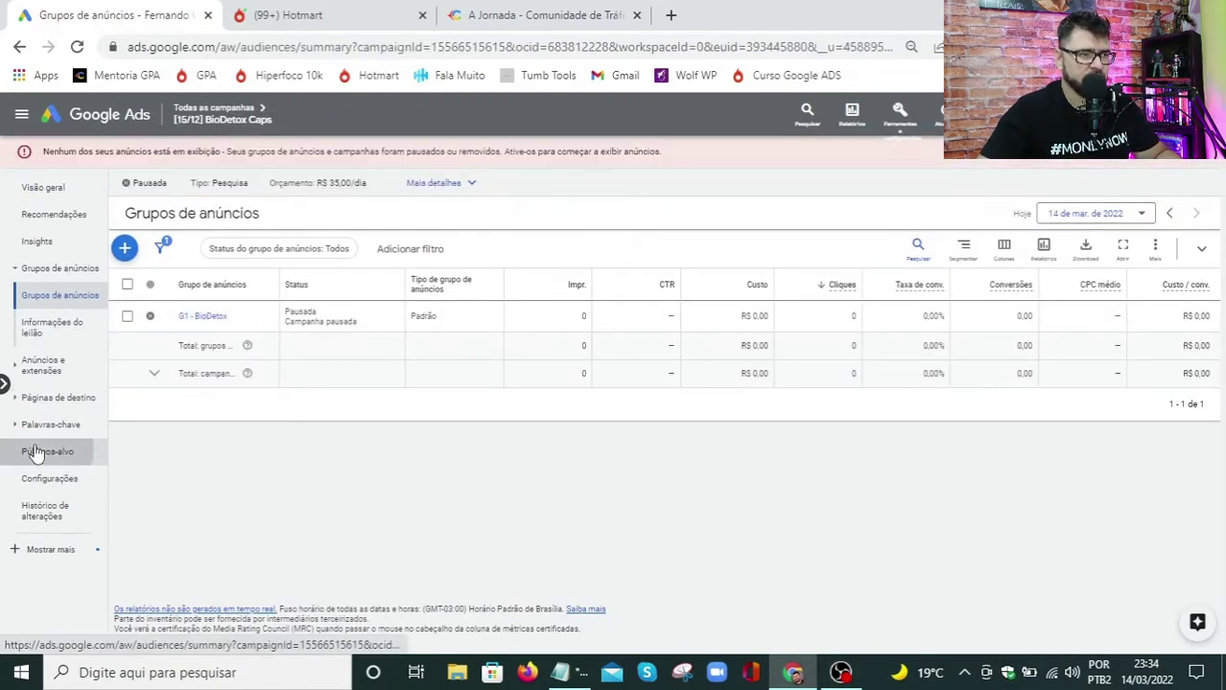
pyautogui.click(34, 452)
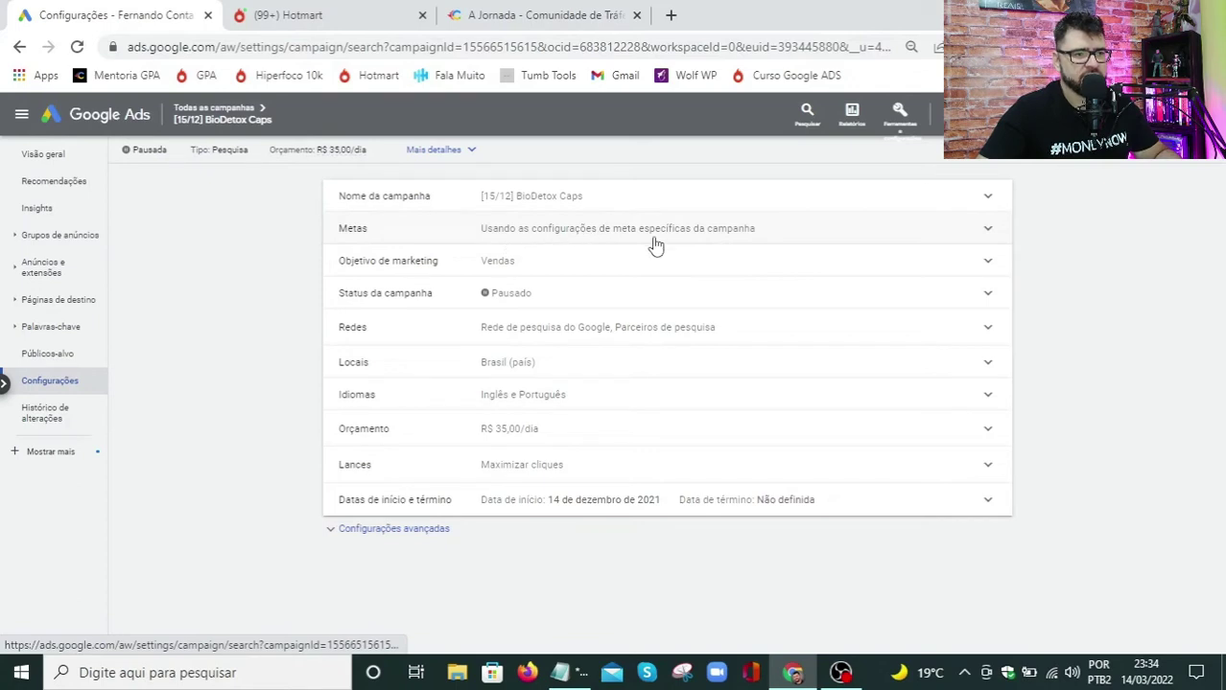
pyautogui.click(989, 235)
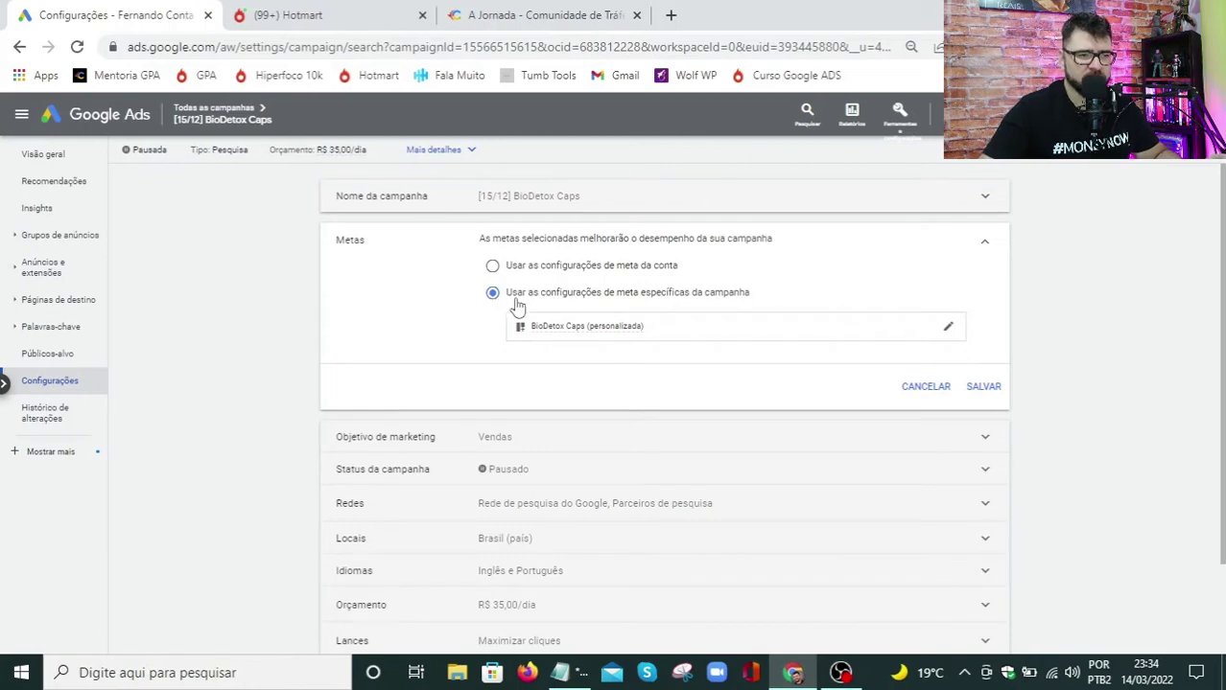
# Step: Try to replace the campaign's BioDetox Caps goal with Mentoria a Jornada (personalizada)
pyautogui.click(947, 328)
pyautogui.click(396, 345)
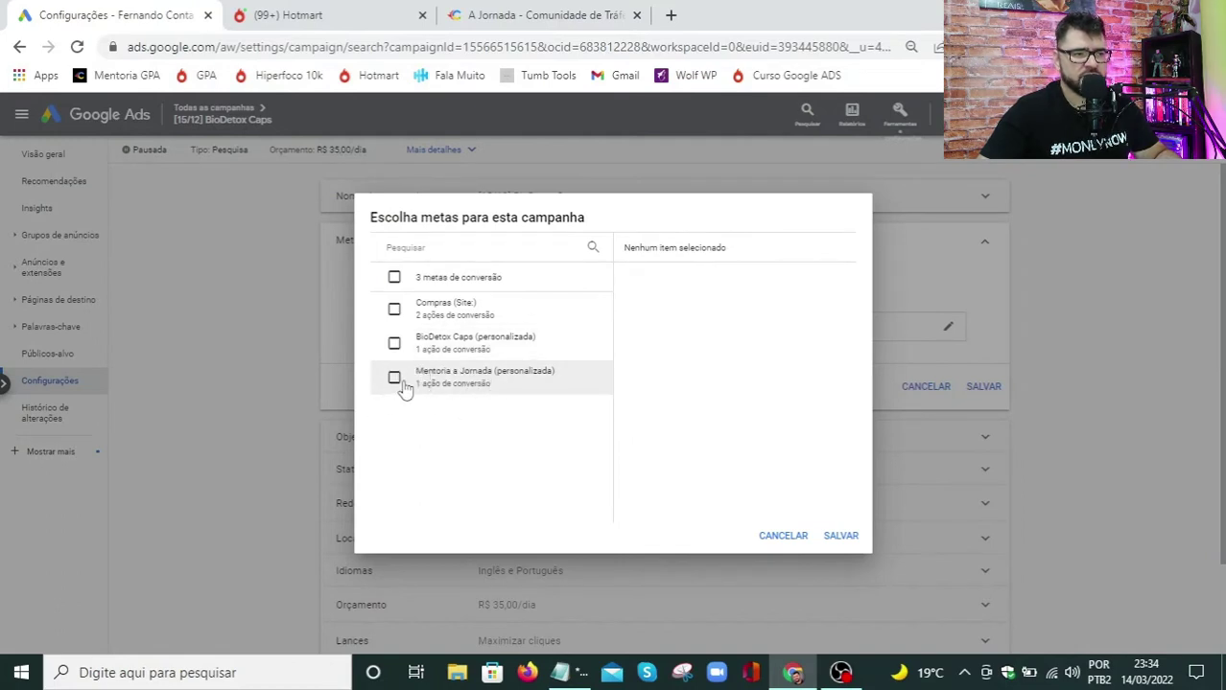
pyautogui.click(394, 378)
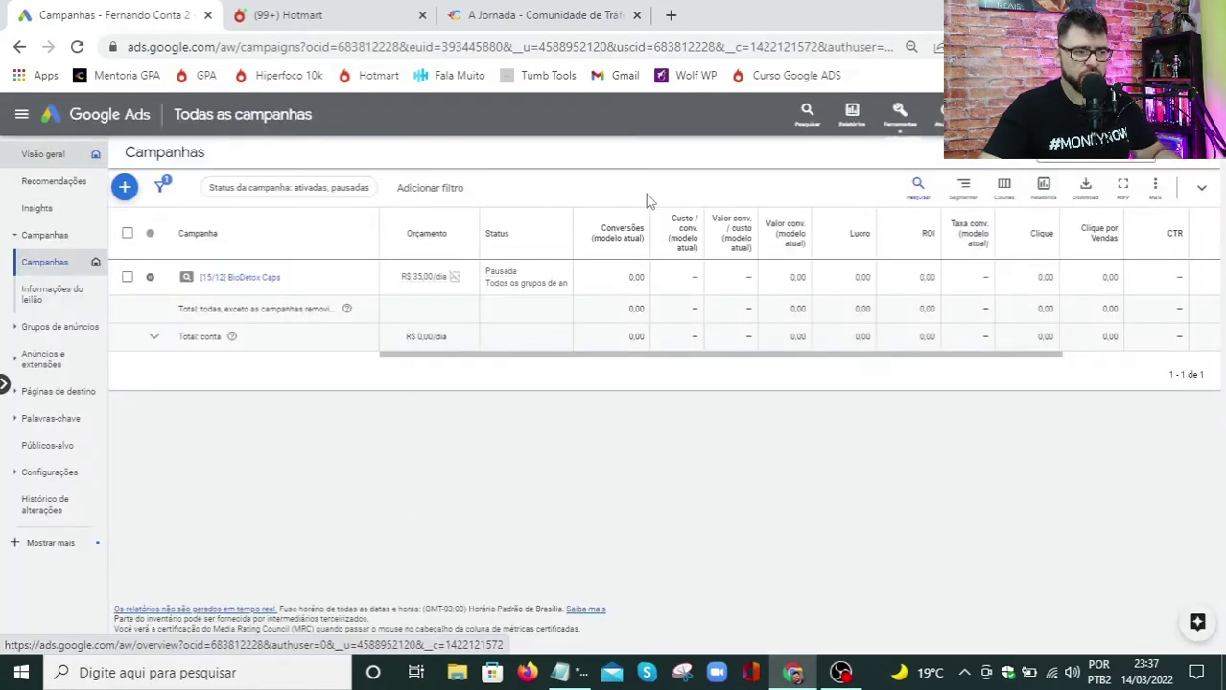
# Step: Return to the conversions summary and check the event snippet kept in Notepad
pyautogui.click(912, 113)
pyautogui.click(803, 263)
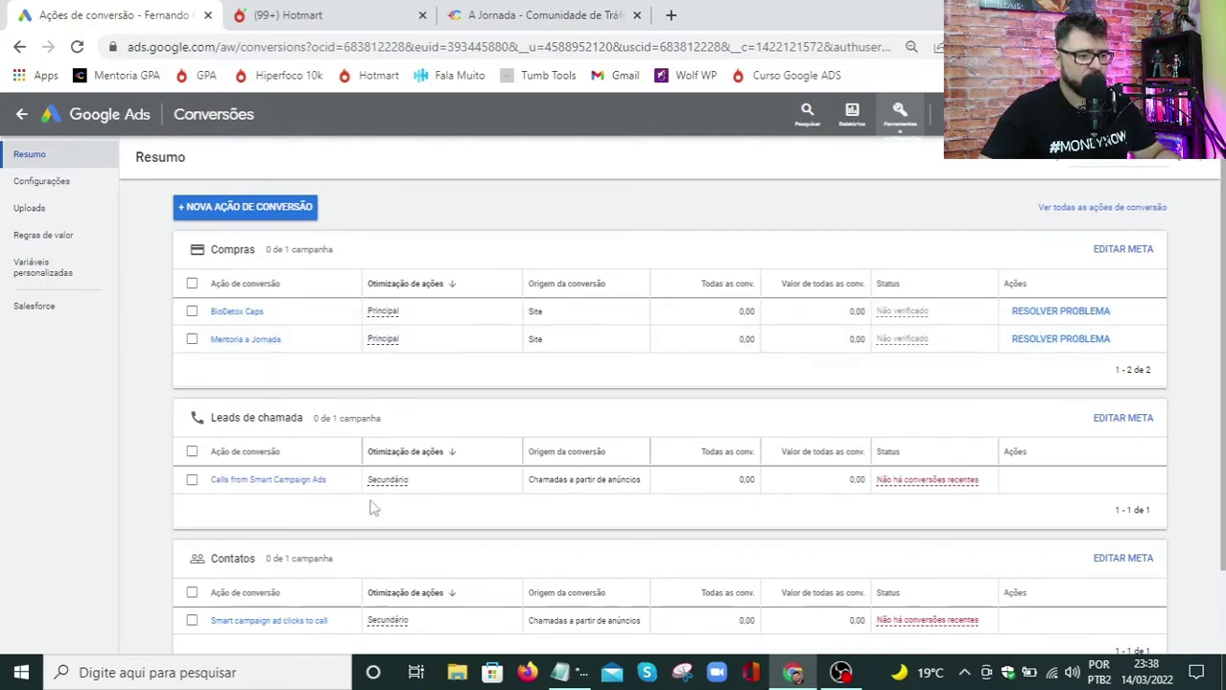
pyautogui.click(566, 675)
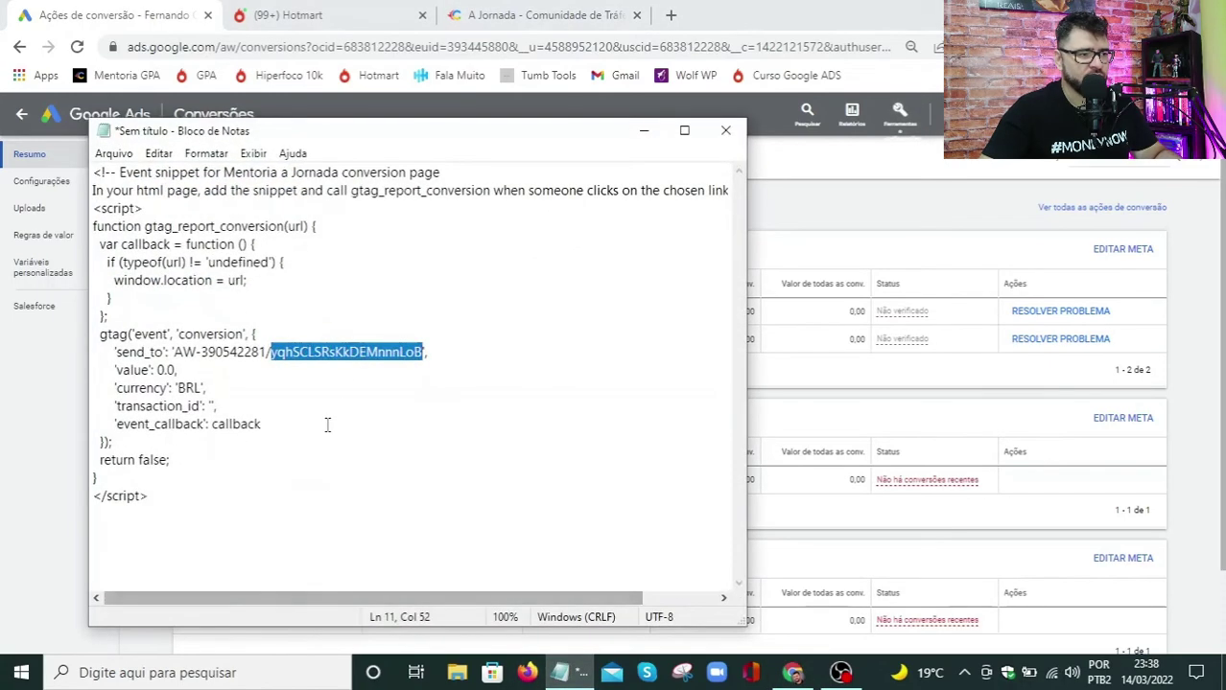
pyautogui.click(650, 132)
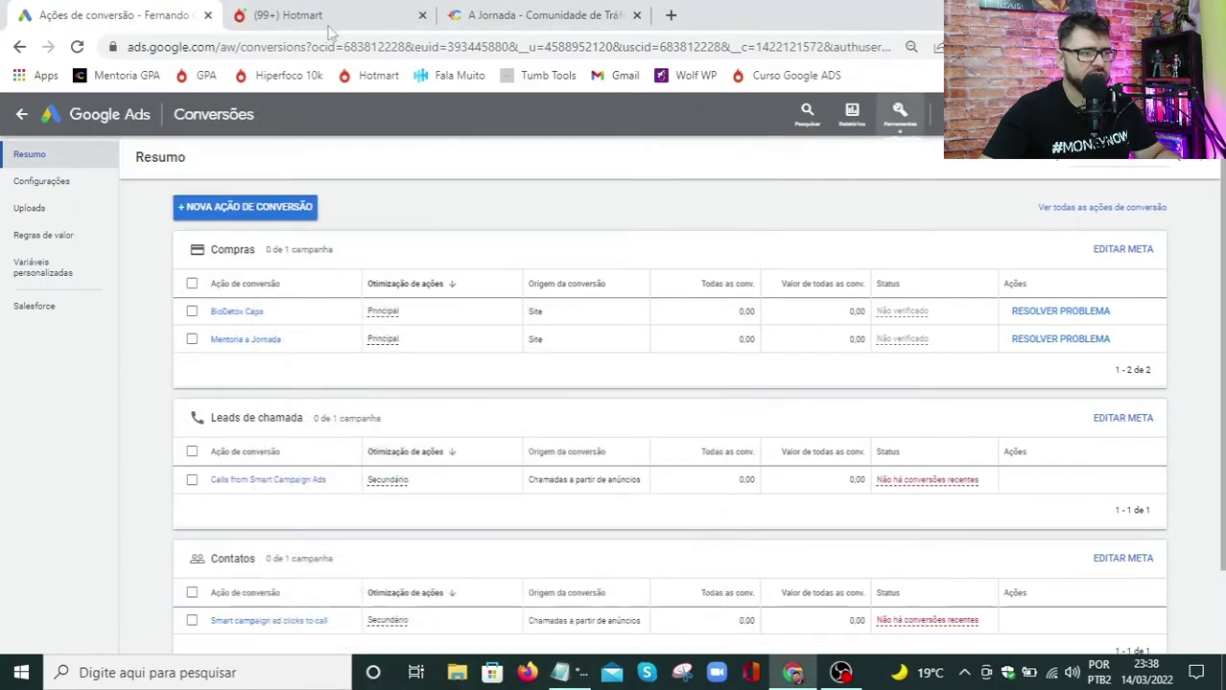
# Step: Switch to Hotmart and open its Pixel de rastreamento tool
pyautogui.click(326, 23)
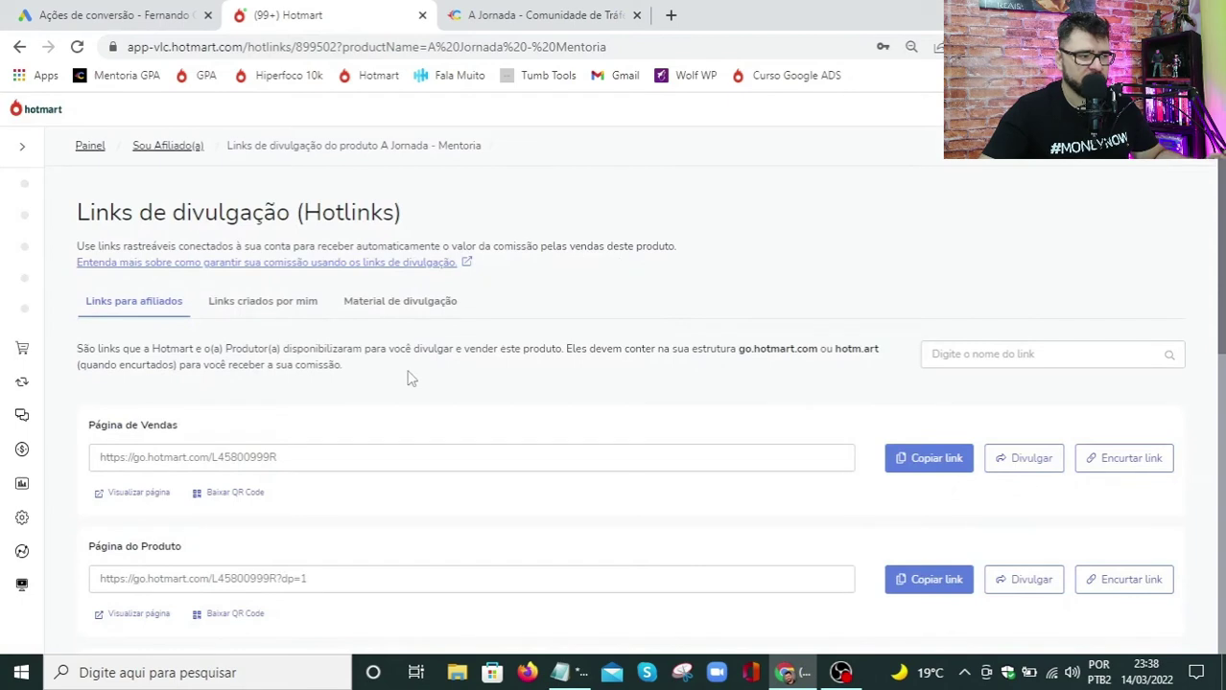
pyautogui.moveTo(38, 391)
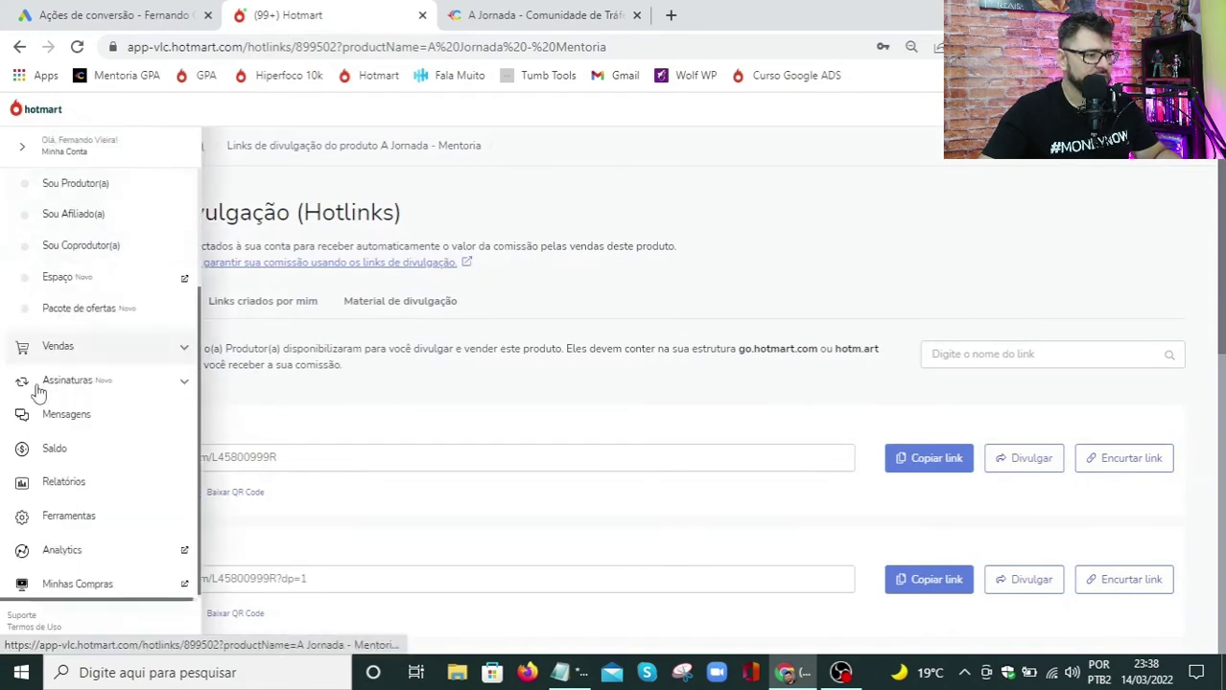
pyautogui.click(86, 524)
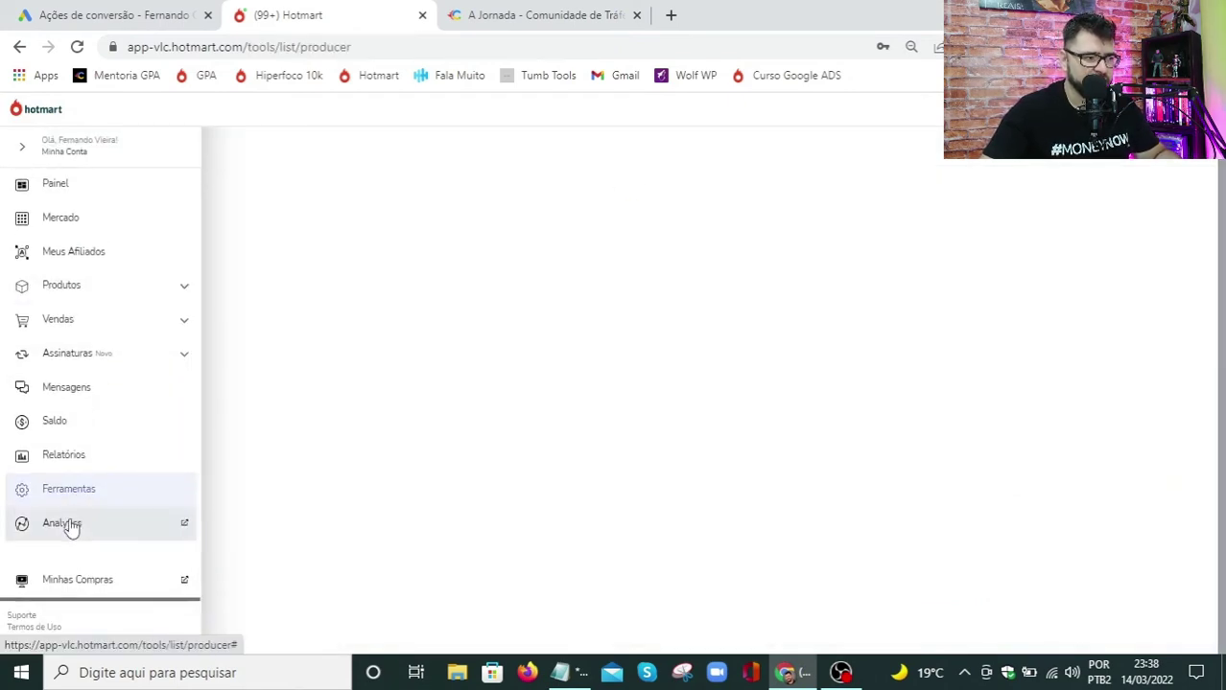
pyautogui.scroll(-5, 629, 378)
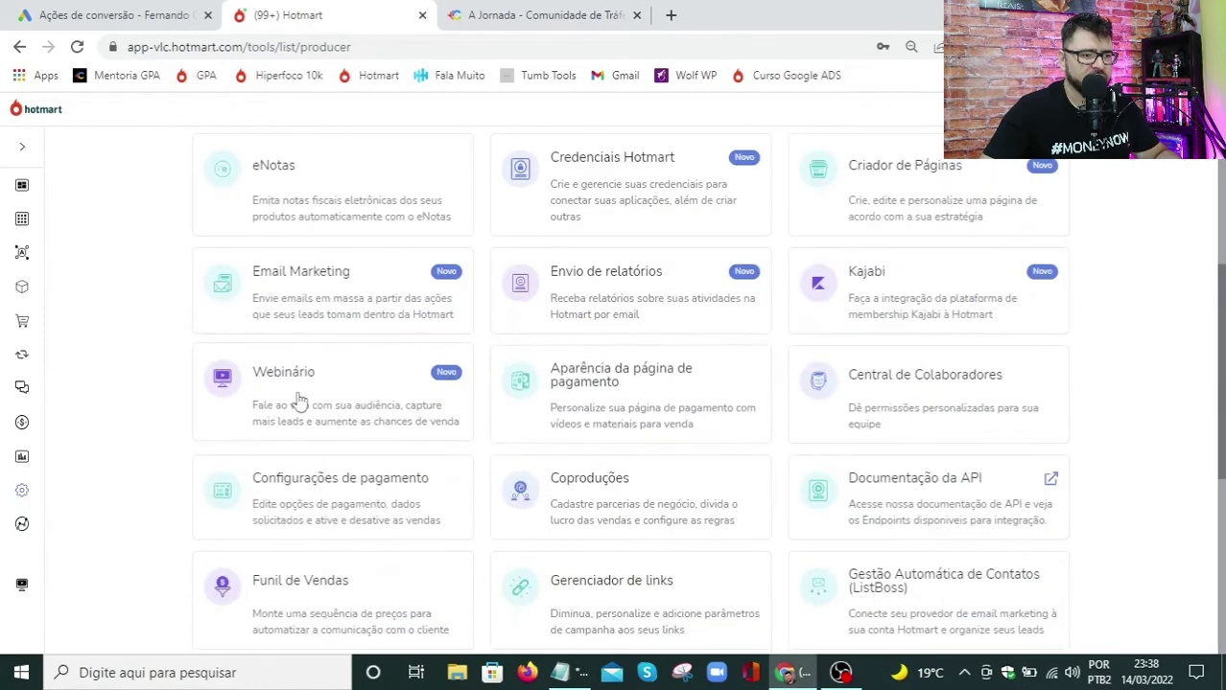
pyautogui.scroll(-4, 326, 393)
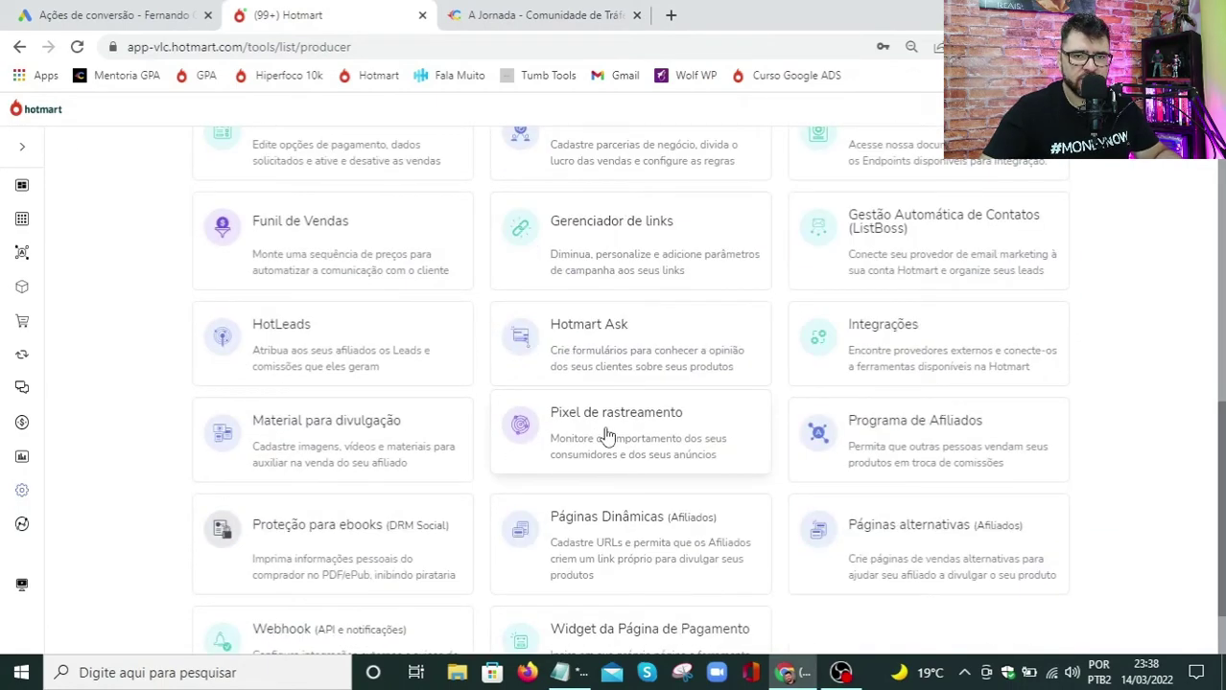
pyautogui.click(605, 435)
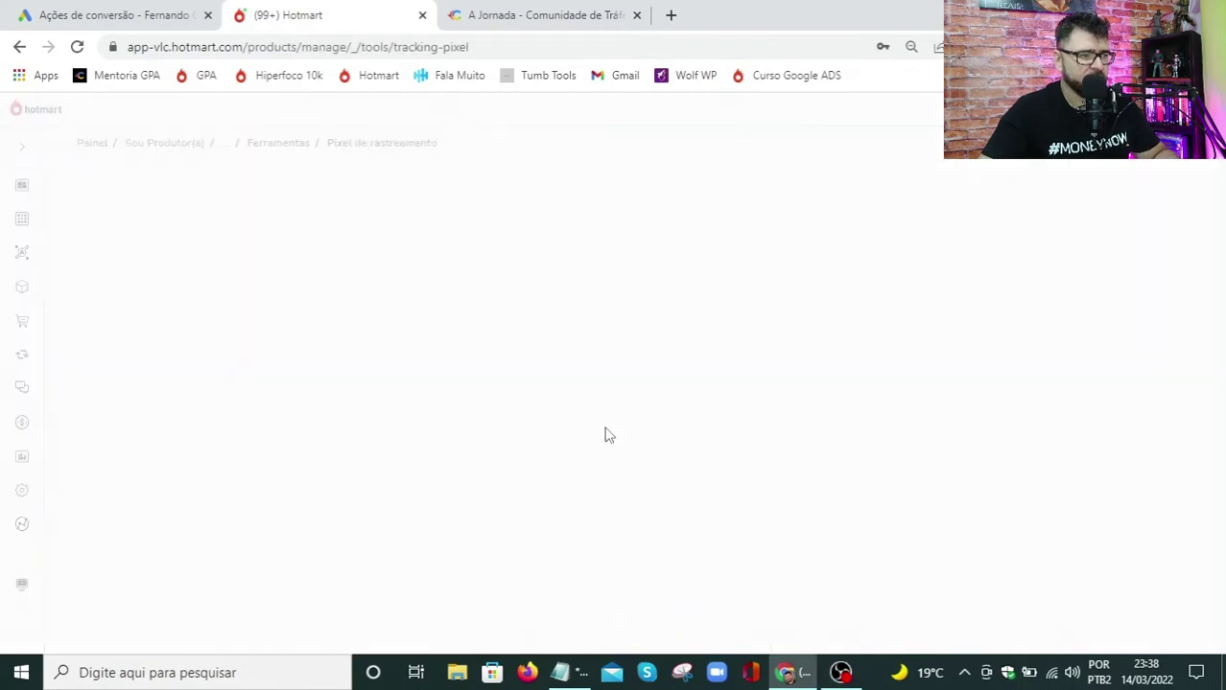
# Step: Select the product A Jornada - Mentoria, open its Google Ads pixels and start adding a new pixel
pyautogui.click(695, 182)
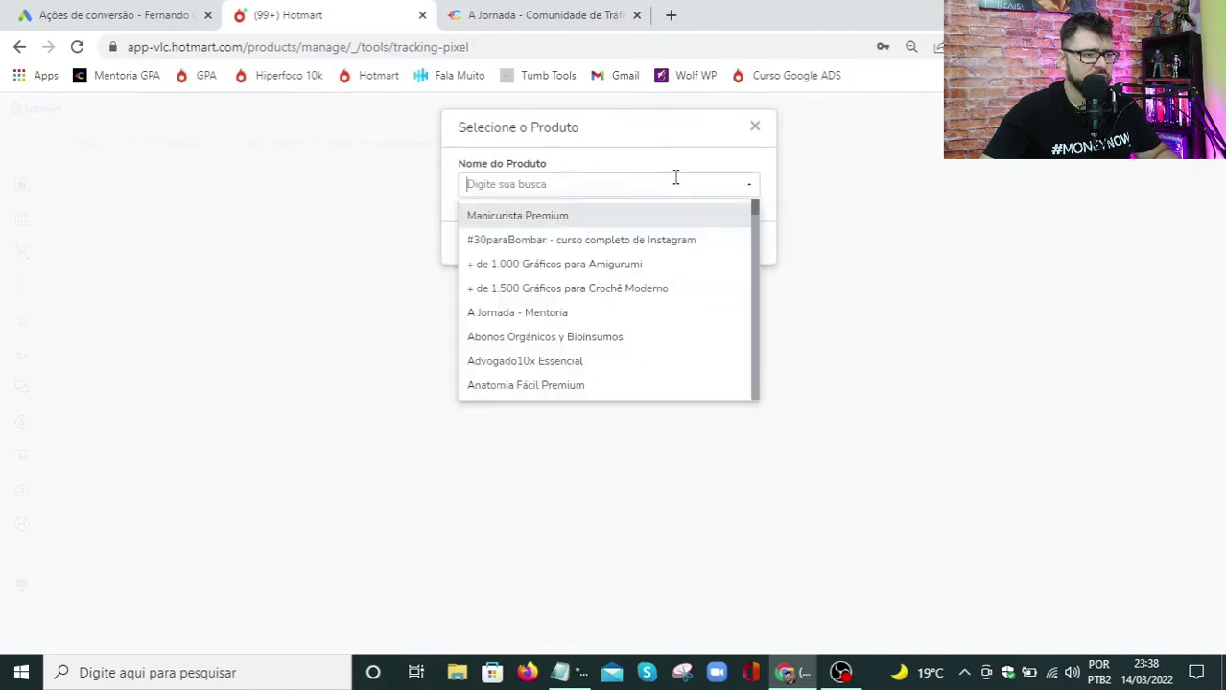
pyautogui.click(537, 313)
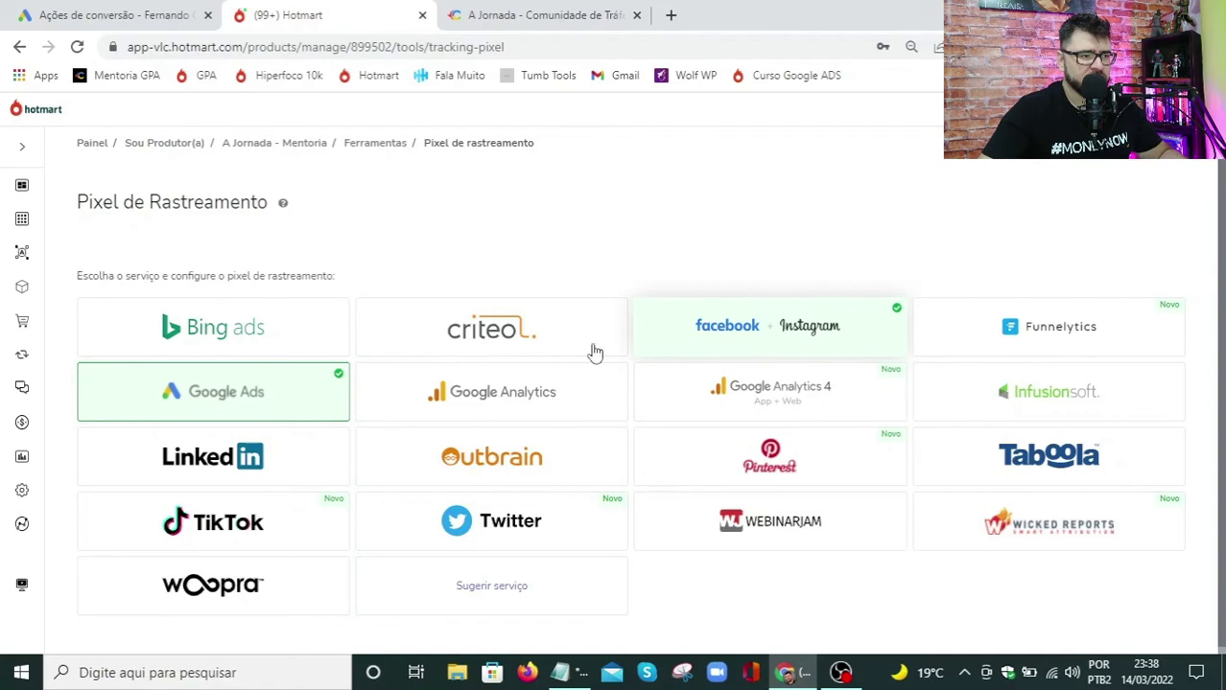
pyautogui.click(305, 401)
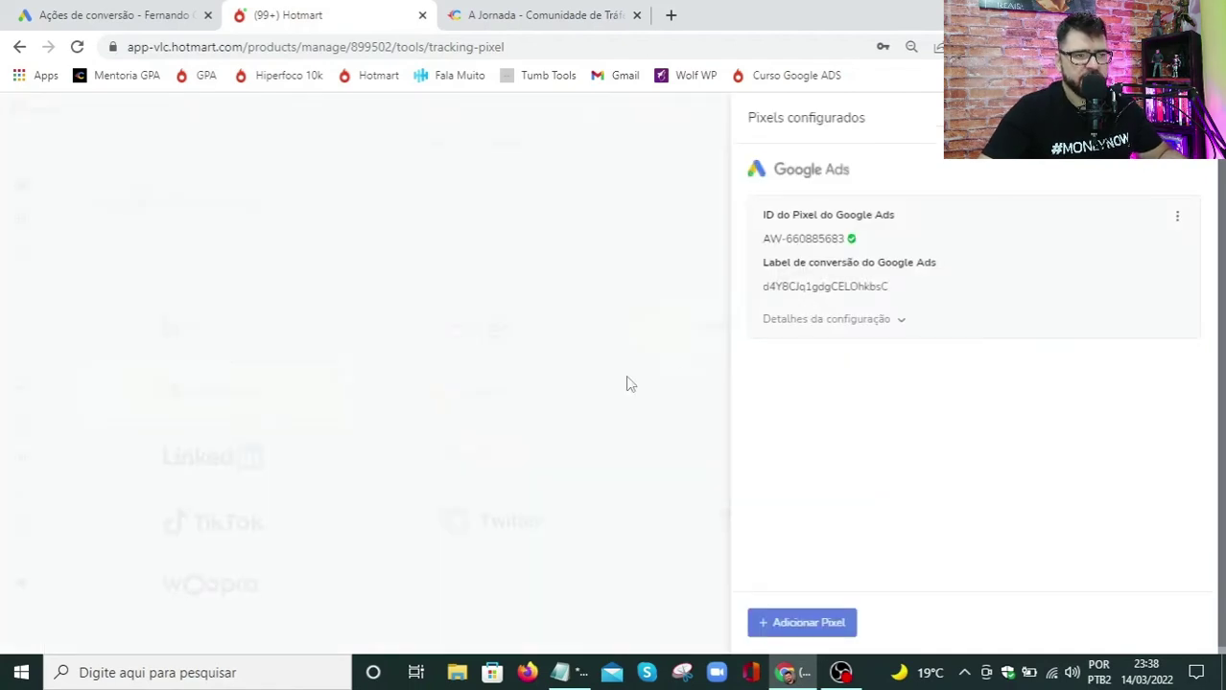
pyautogui.click(813, 625)
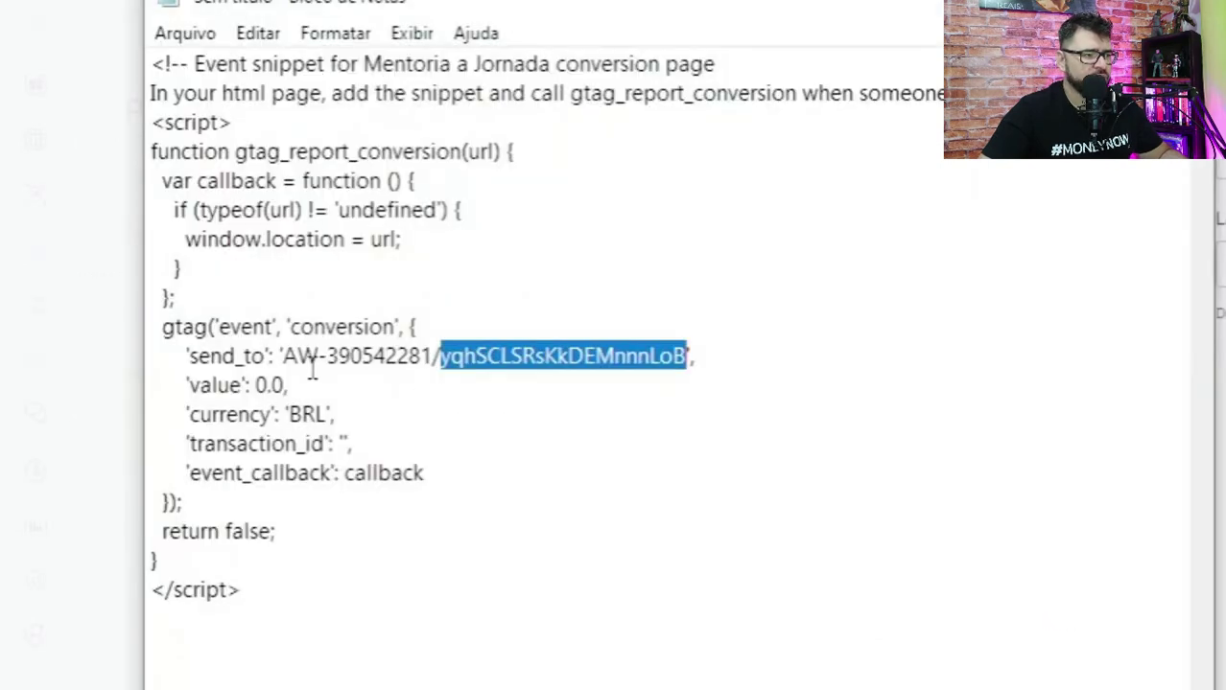
pyautogui.moveTo(285, 357); pyautogui.dragTo(425, 353)
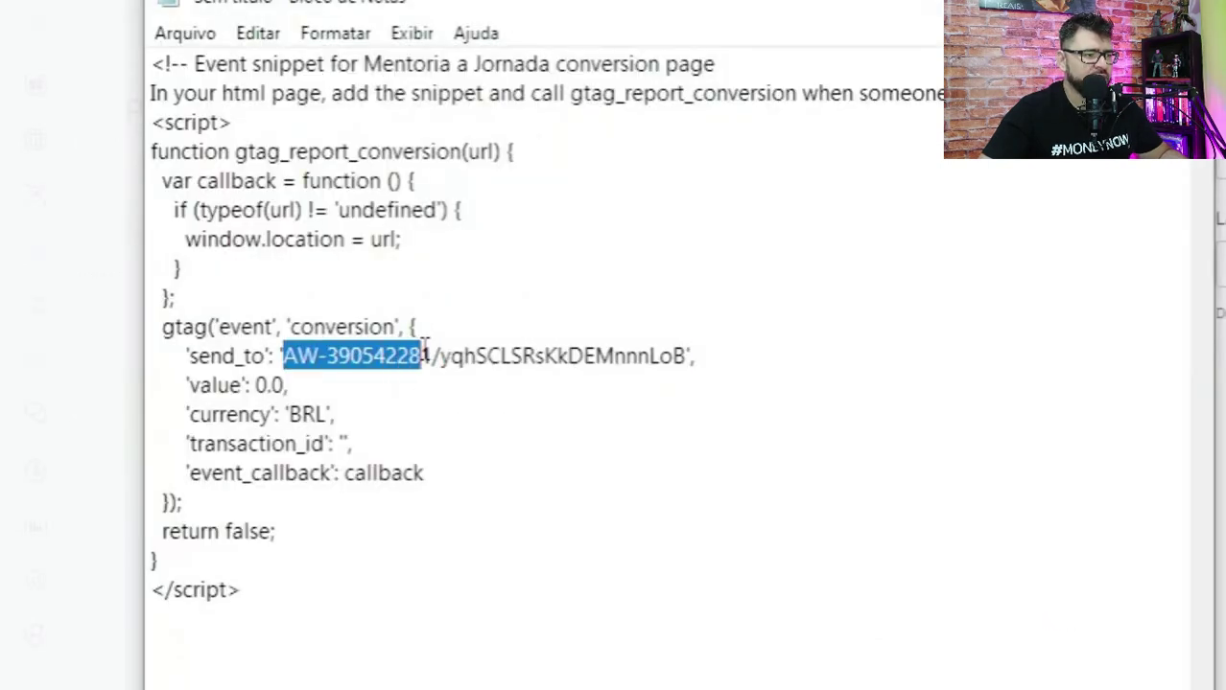
pyautogui.rightClick(413, 374)
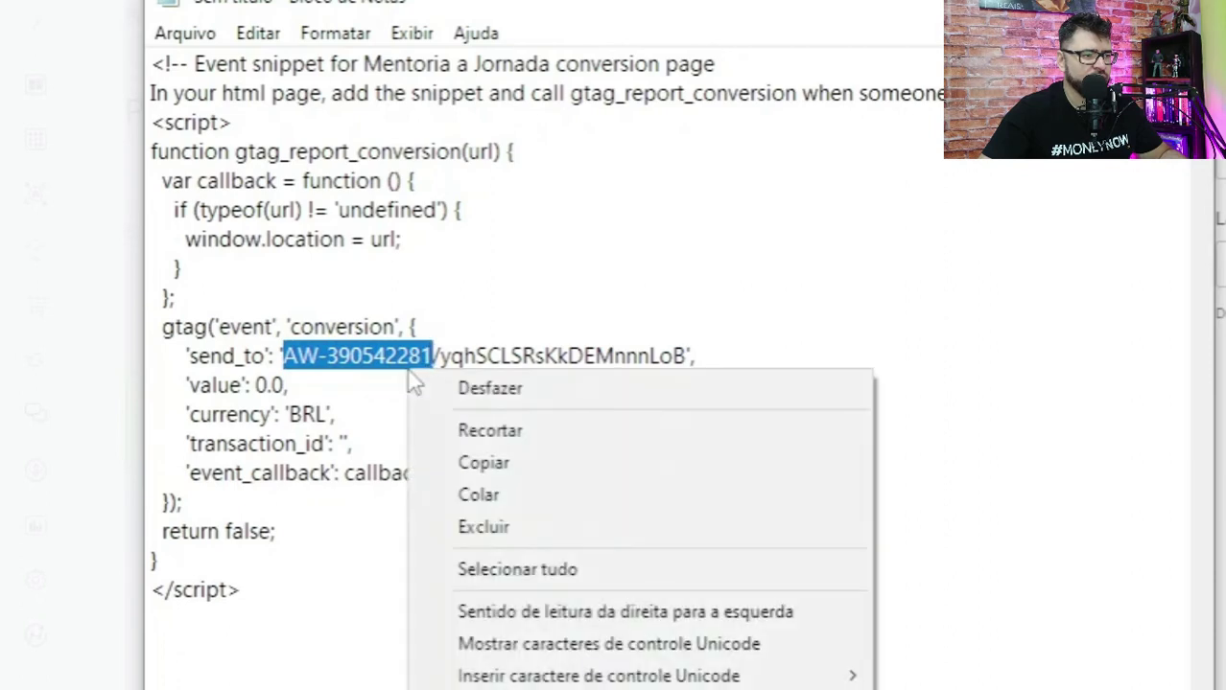
pyautogui.click(445, 464)
pyautogui.click(863, 233)
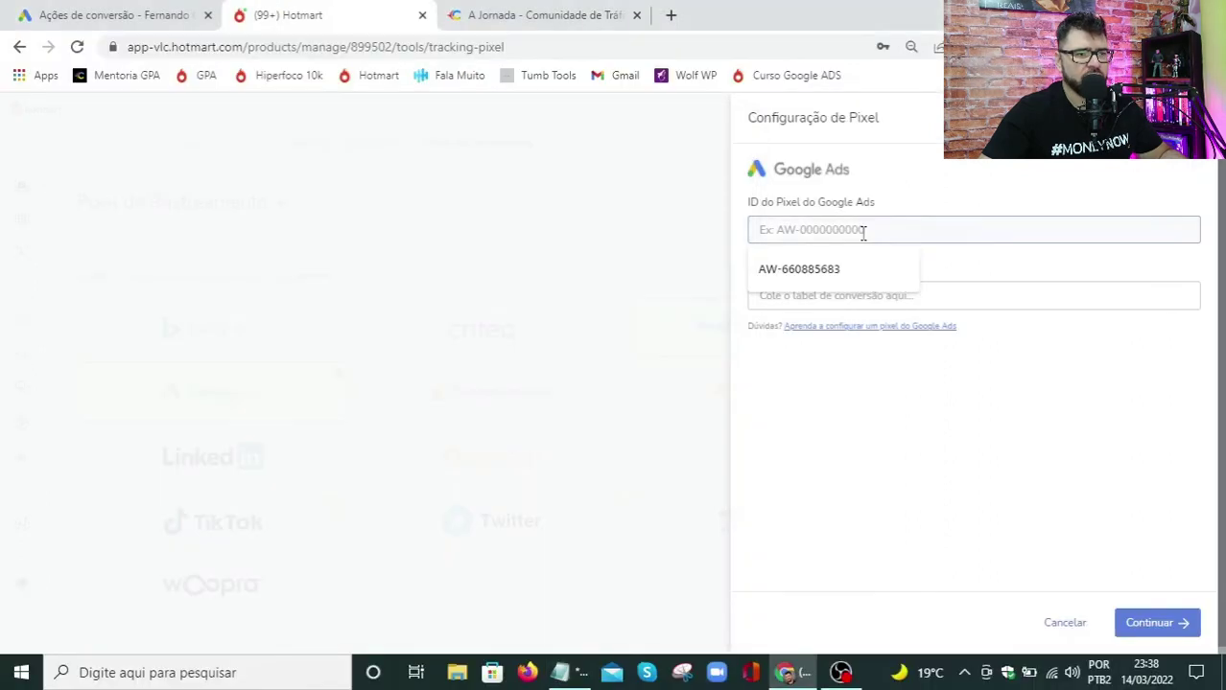
pyautogui.click(816, 271)
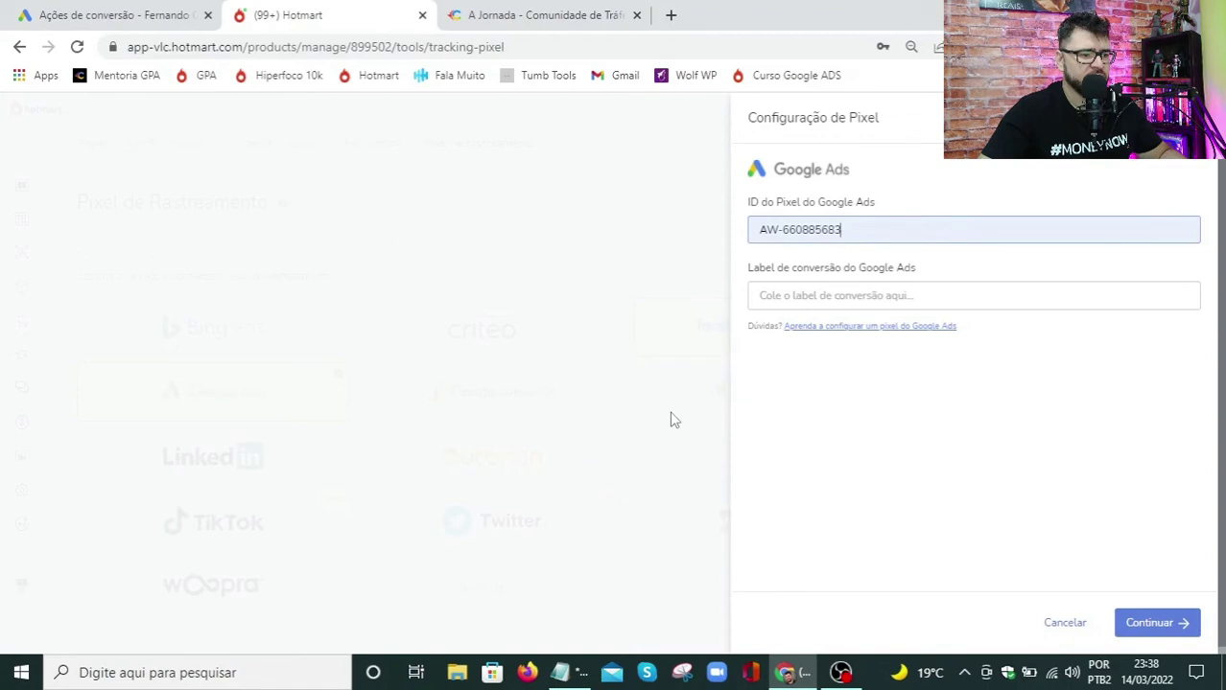
# Step: Copy the conversion label yqhSCLSRsKkDEMnnnLoB from the Notepad snippet into the pixel's Google Ads conversion label and save the pixel
pyautogui.click(560, 672)
pyautogui.moveTo(452, 356); pyautogui.dragTo(711, 357)
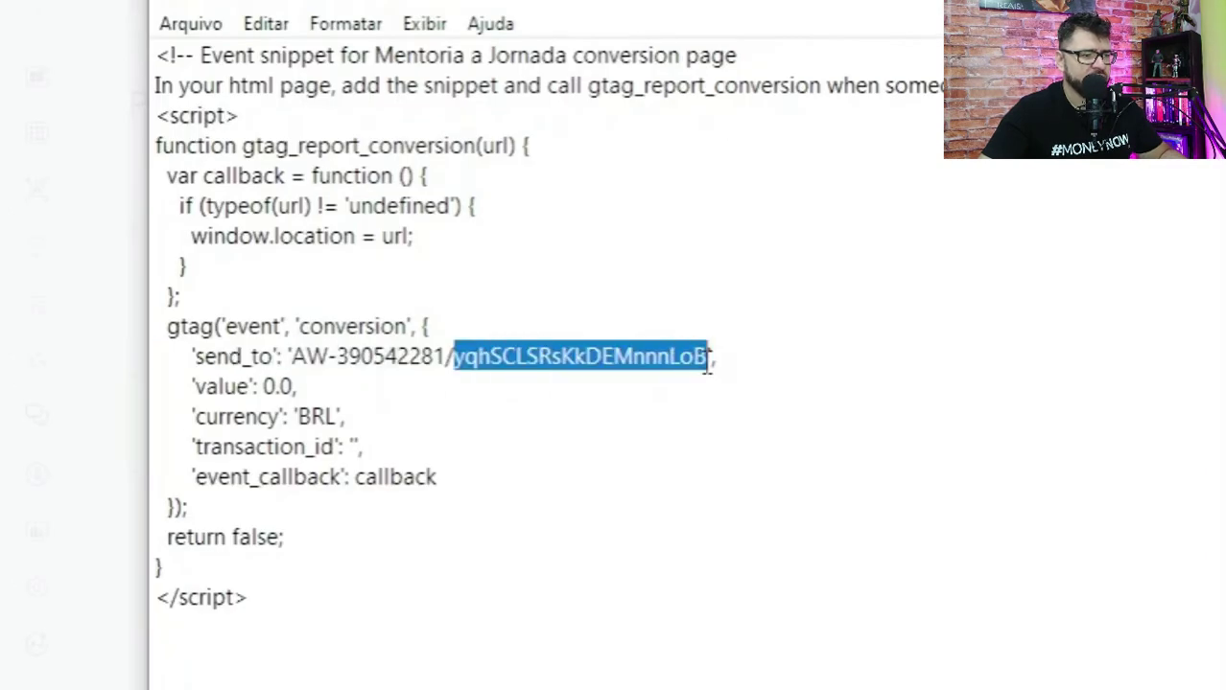
pyautogui.rightClick(676, 363)
pyautogui.click(734, 458)
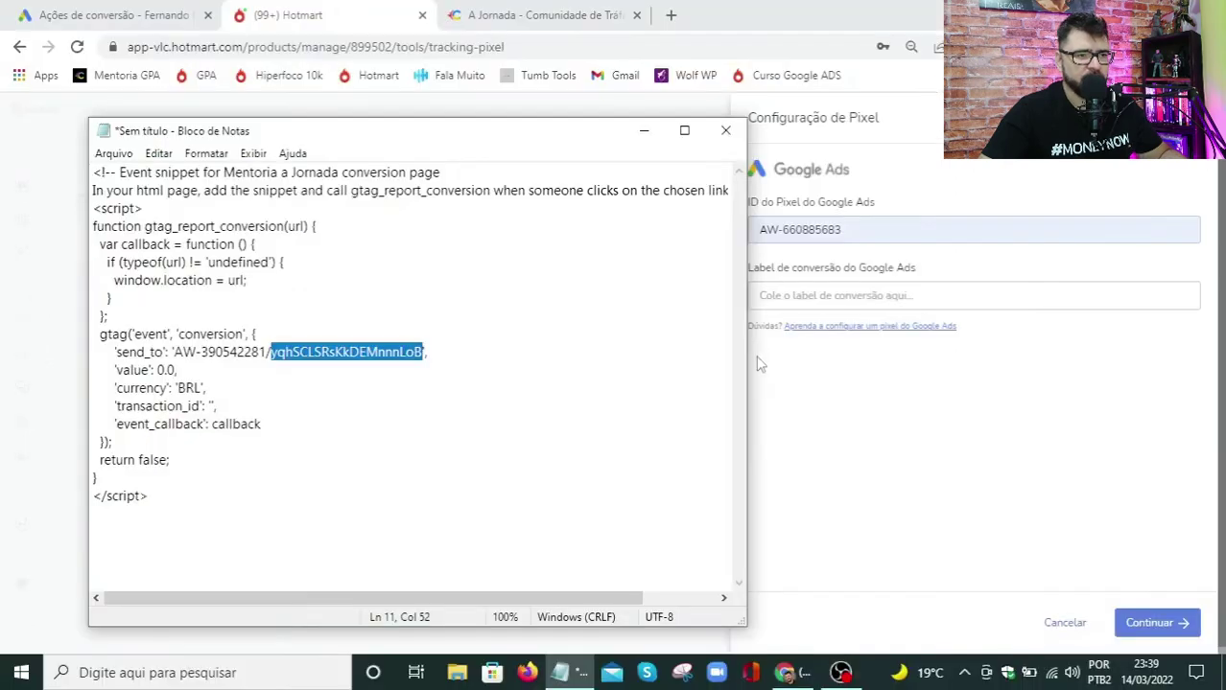
pyautogui.click(794, 301)
pyautogui.hotkey('ctrl', 'v')
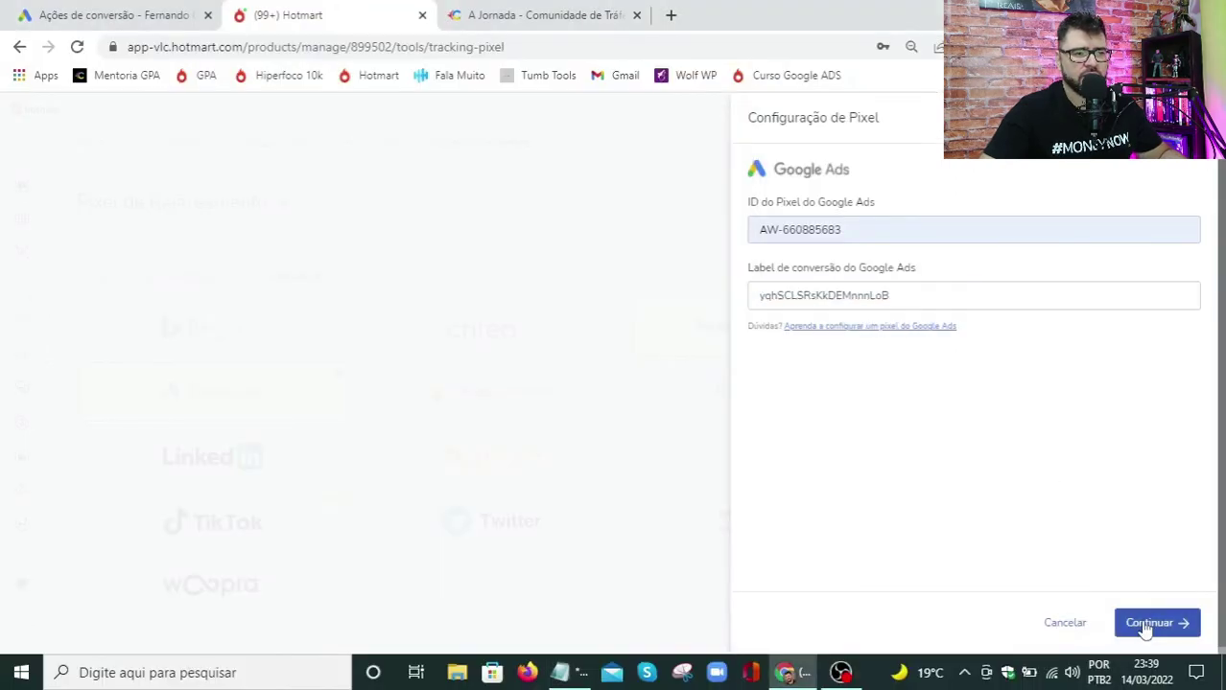
pyautogui.click(1146, 623)
pyautogui.click(1144, 627)
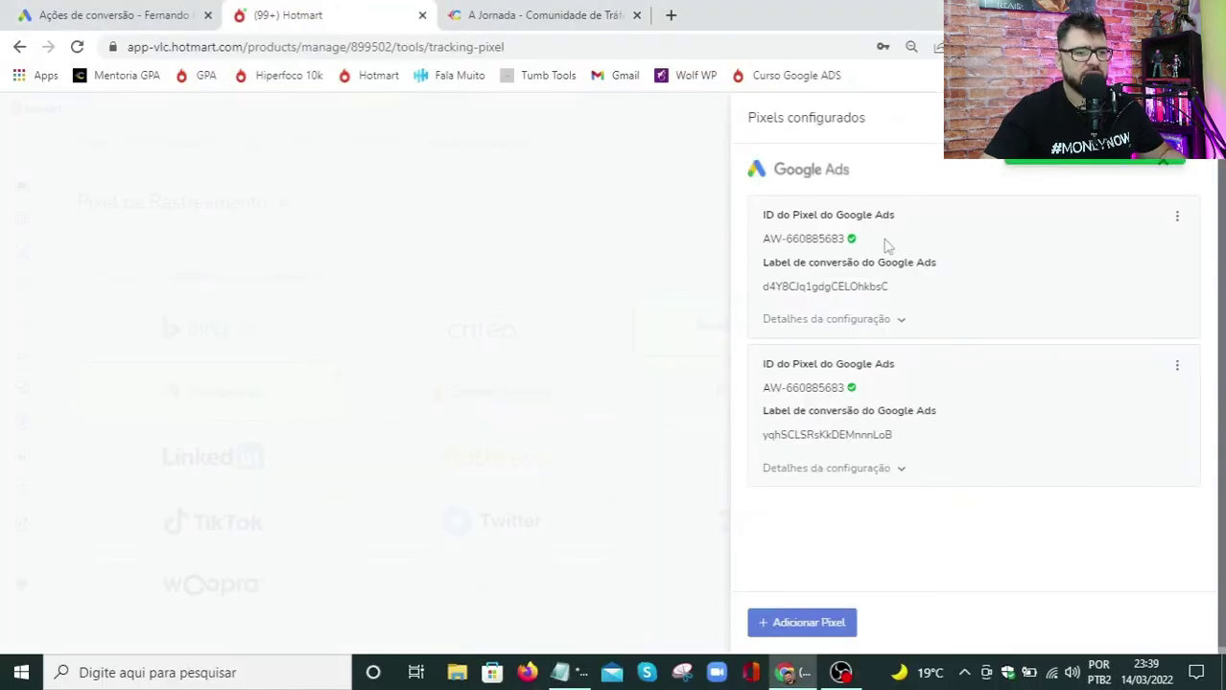